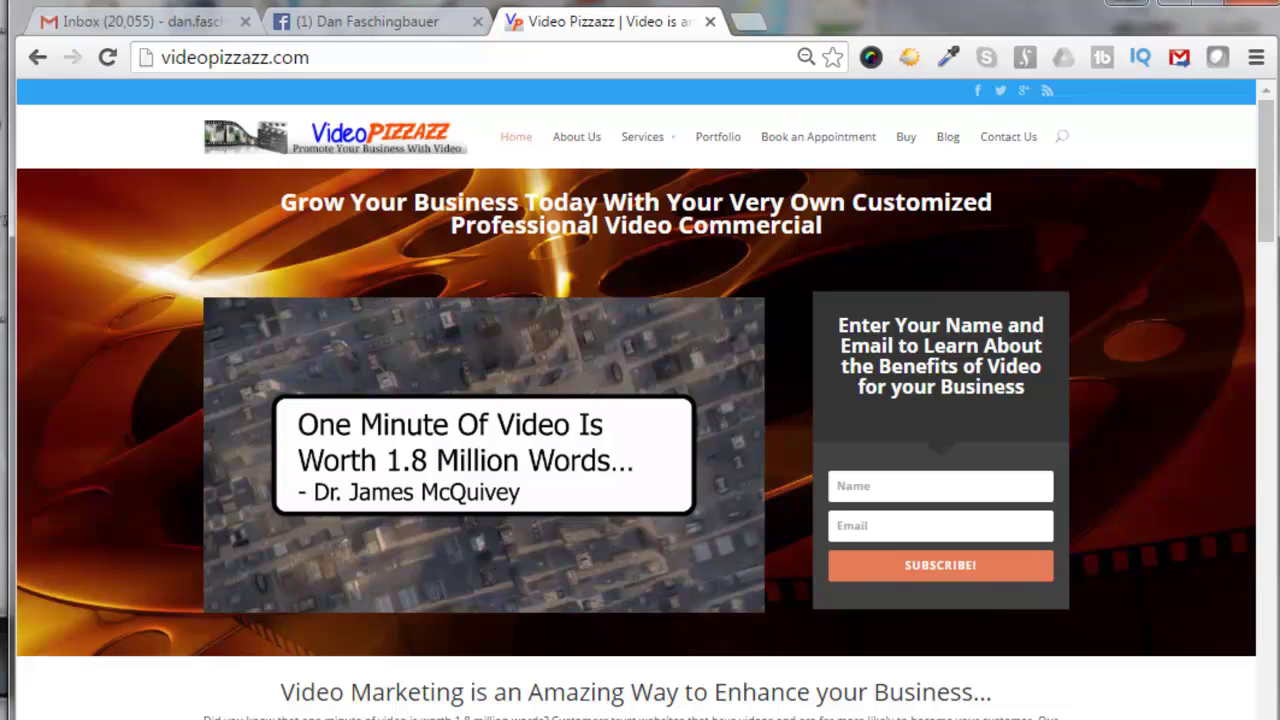
Step: Create the Video Pizzazz LLC Business Manager account and confirm the owner's name and business email
{"action": "left_click", "coordinate": [365, 22]}
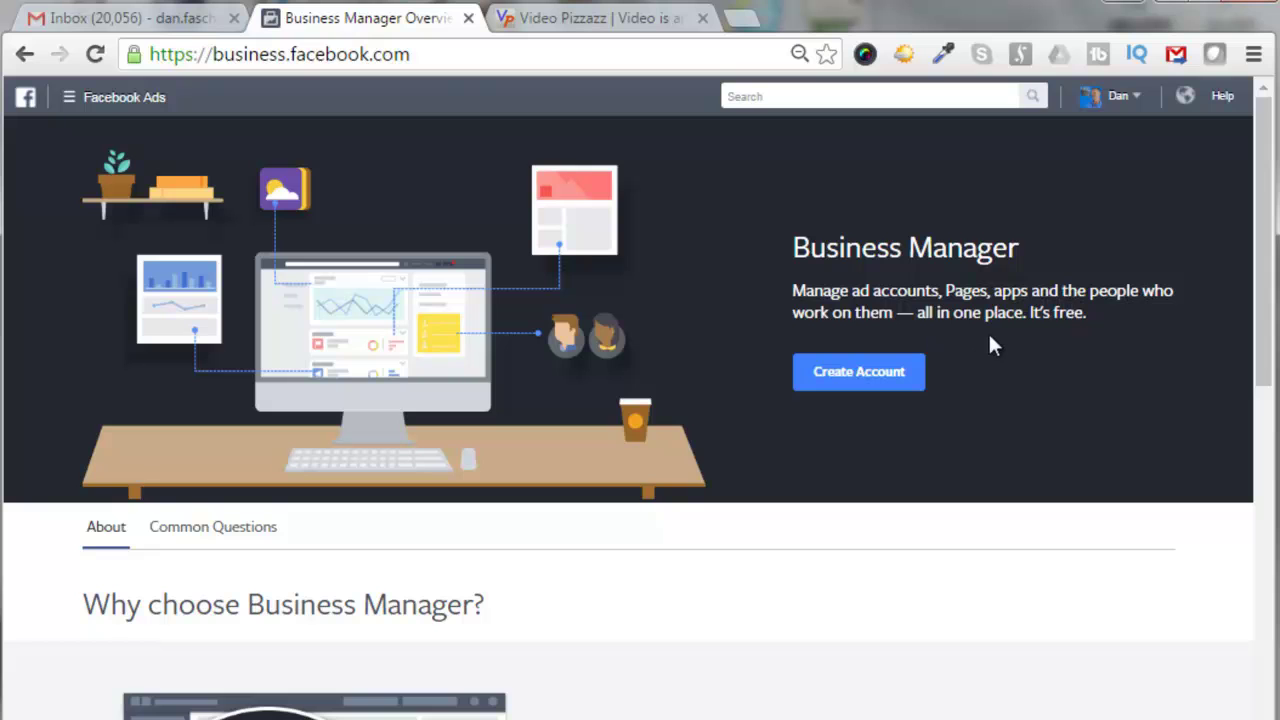
{"action": "left_click", "coordinate": [860, 376]}
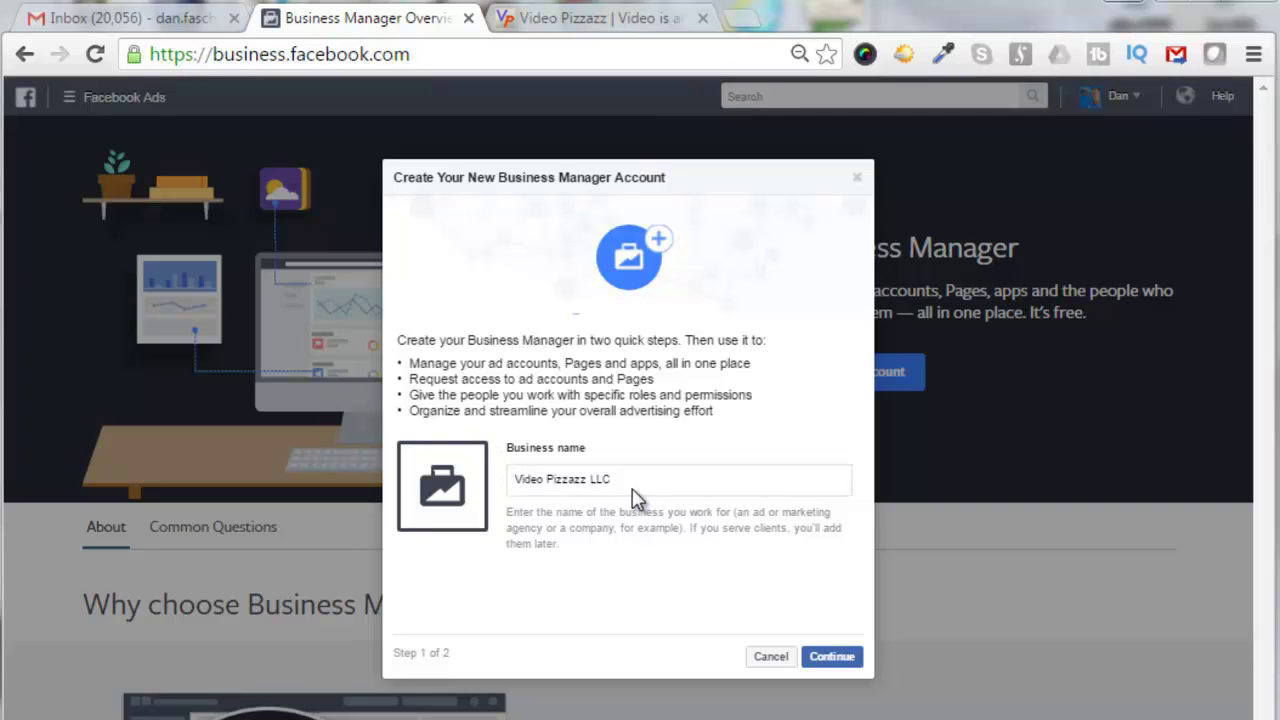
{"action": "left_click", "coordinate": [830, 657]}
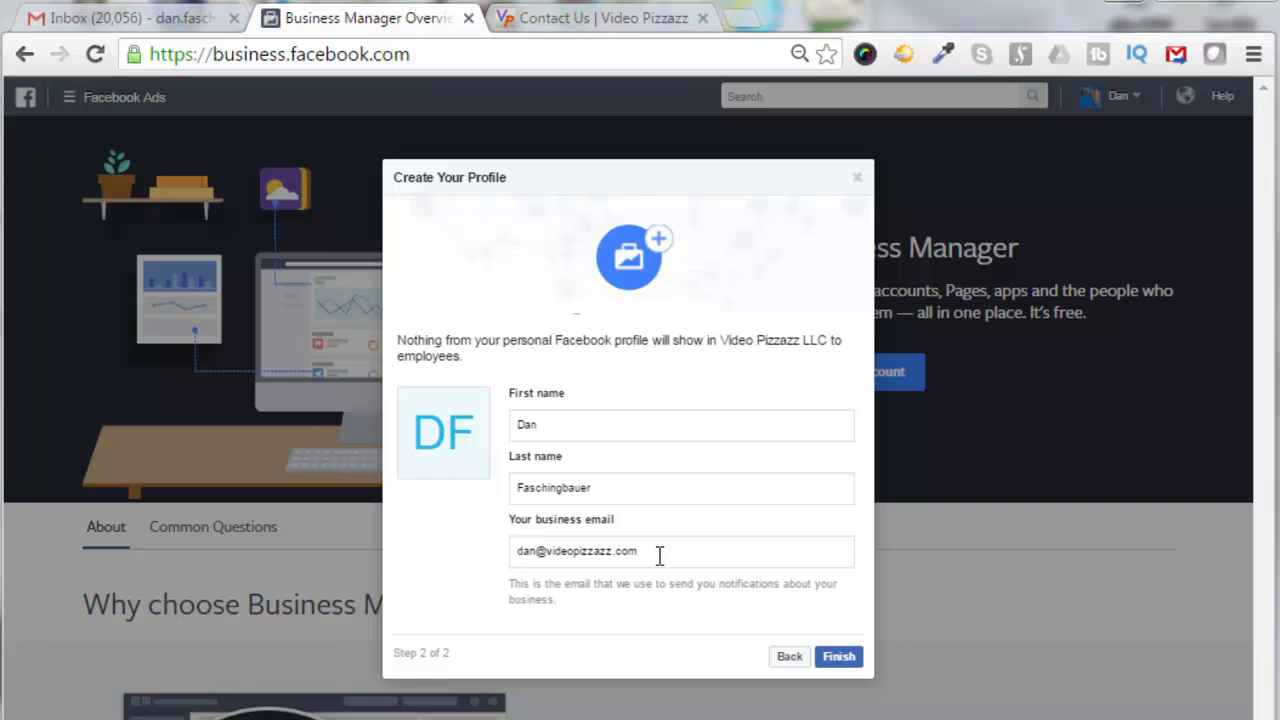
{"action": "left_click", "coordinate": [838, 658]}
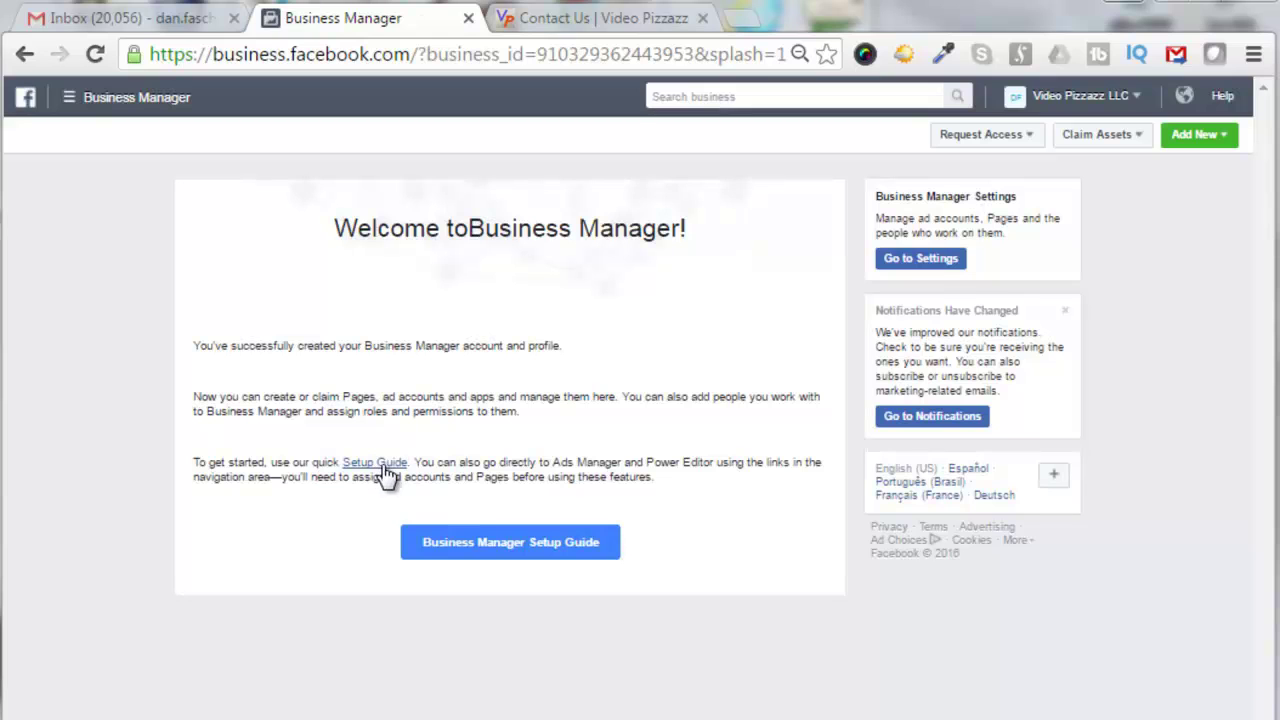
Step: Open Business Settings, look through Preferences and Projects, then return to People and Assets
{"action": "left_click", "coordinate": [928, 262]}
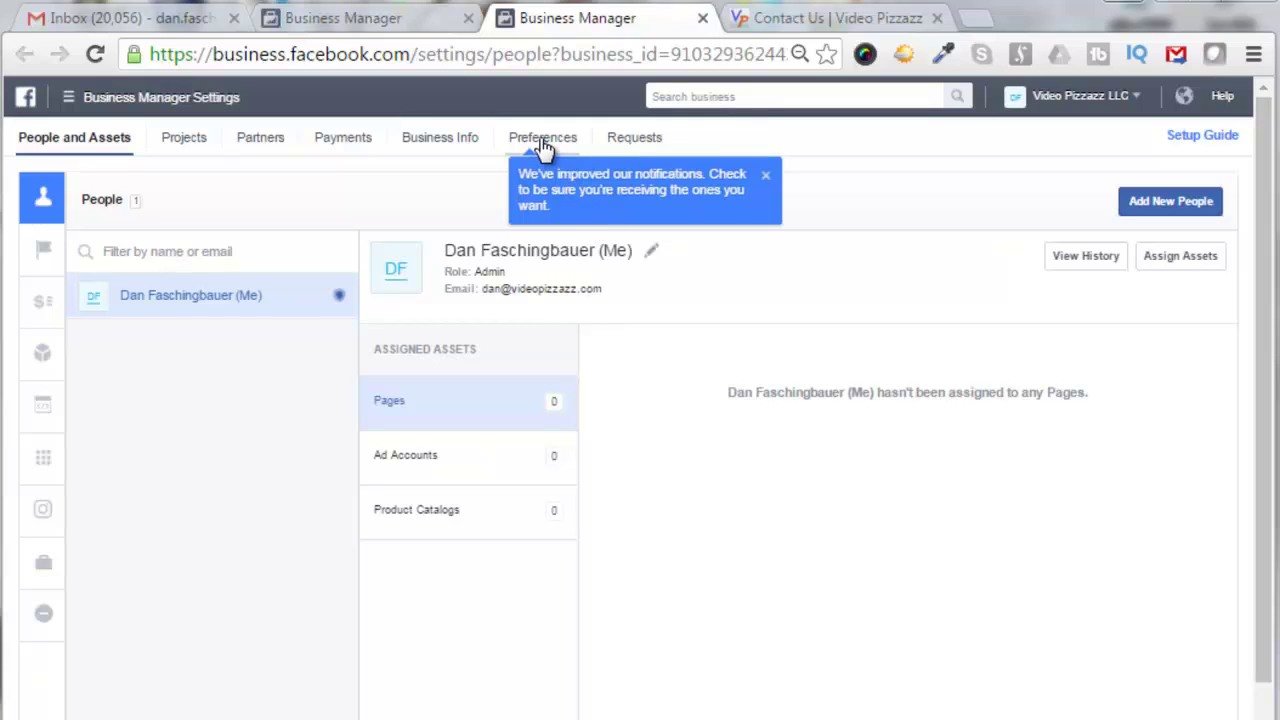
{"action": "left_click", "coordinate": [544, 144]}
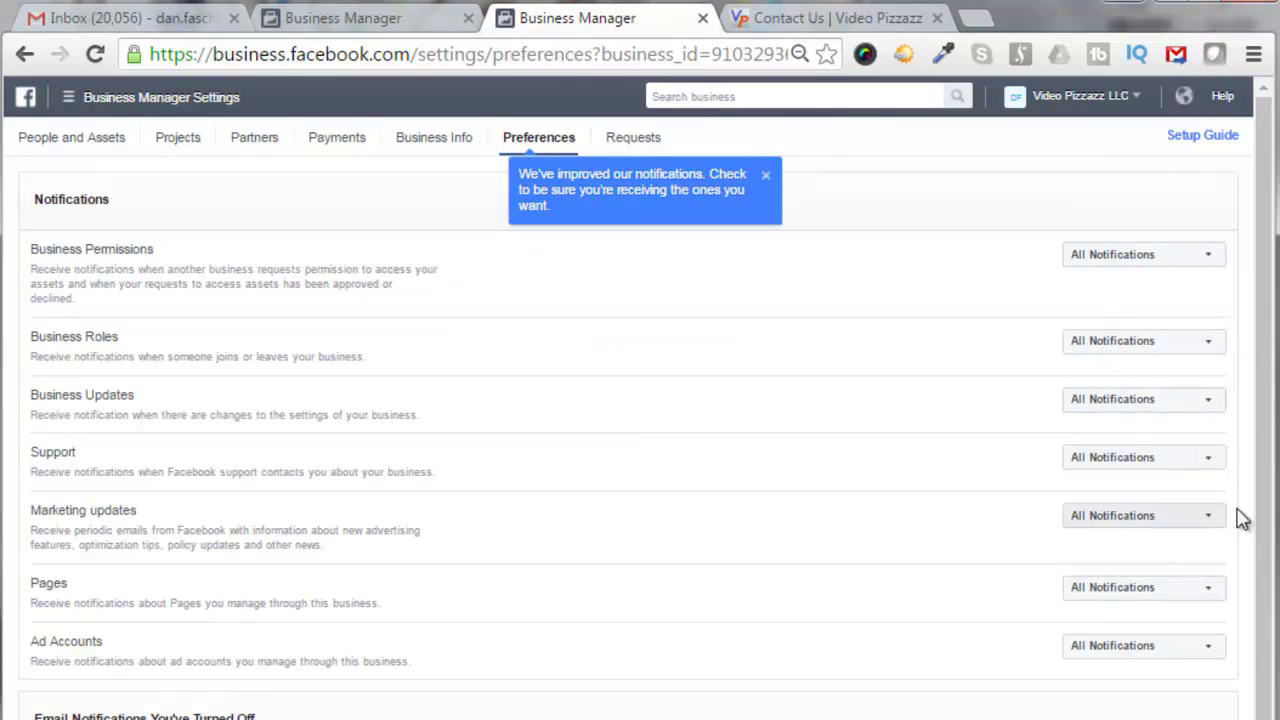
{"action": "scroll", "coordinate": [1260, 520], "scroll_direction": "down", "scroll_amount": 1}
{"action": "left_click", "coordinate": [178, 137]}
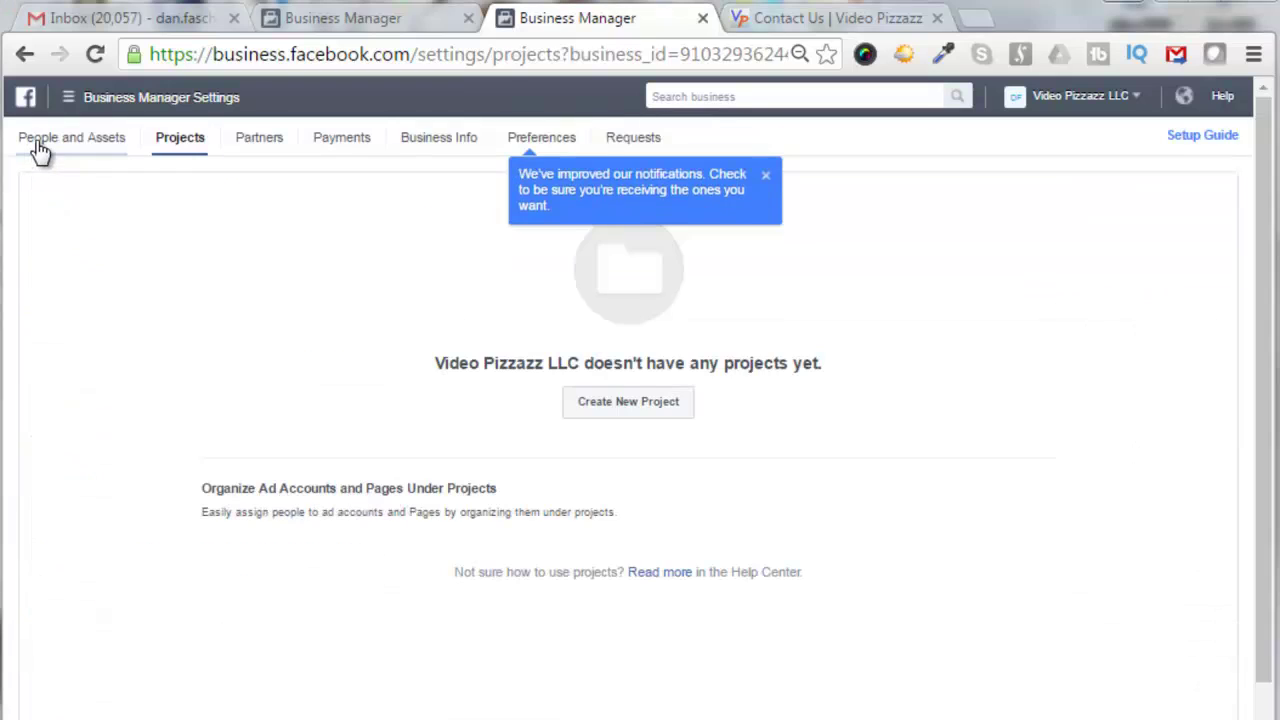
{"action": "left_click", "coordinate": [43, 148]}
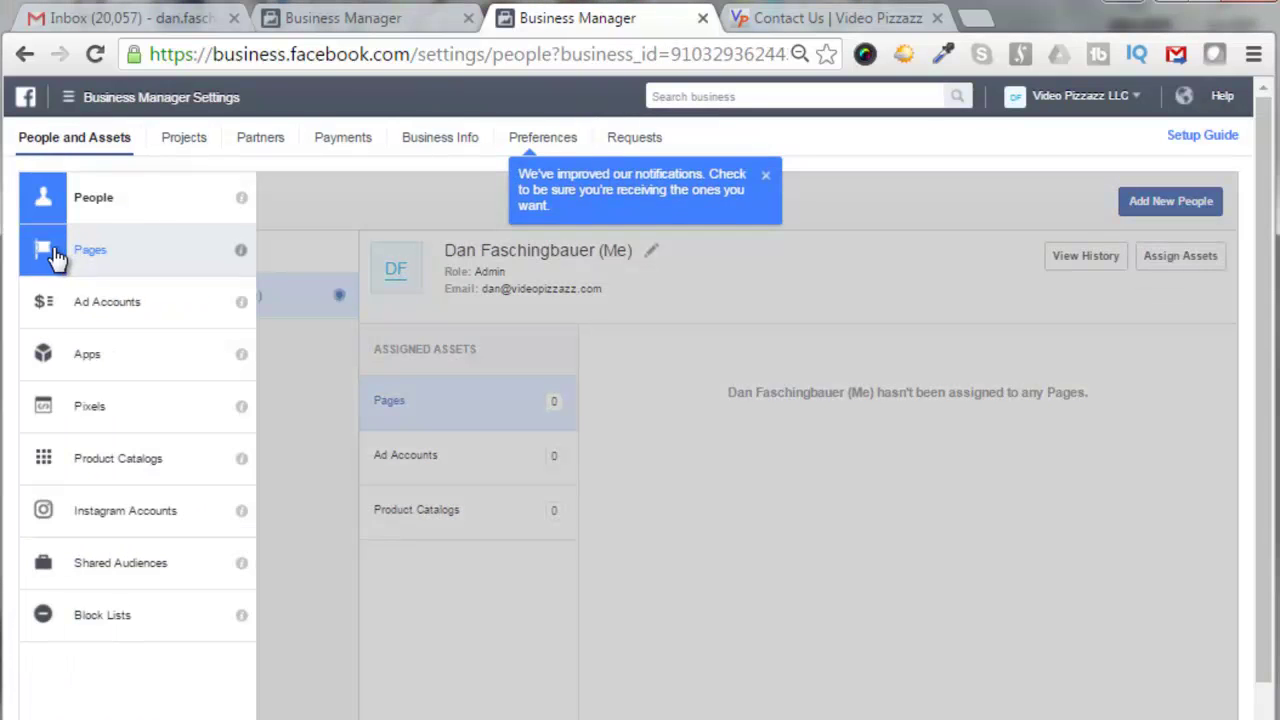
Step: Claim the existing Video Pizzazz Page for the business and dismiss the automatic approval notice
{"action": "left_click", "coordinate": [44, 252]}
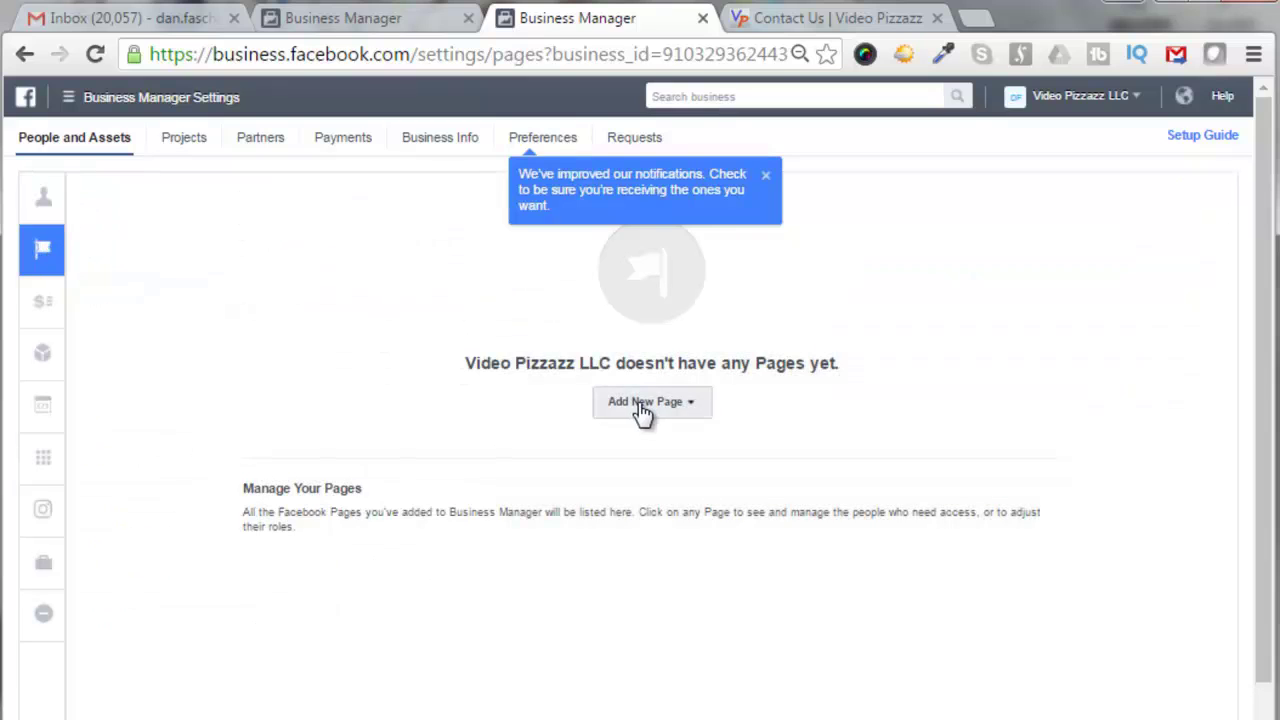
{"action": "left_click", "coordinate": [640, 410]}
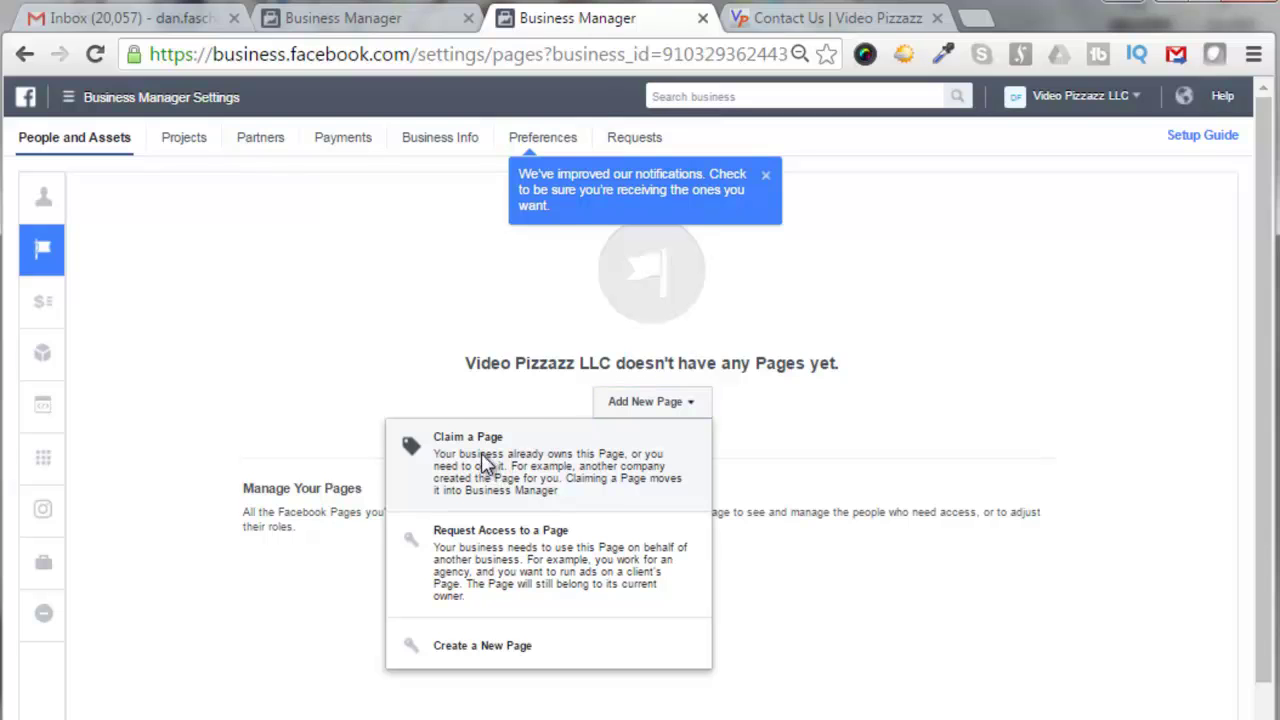
{"action": "left_click", "coordinate": [487, 464]}
{"action": "type", "text": "Video Pizzazz"}
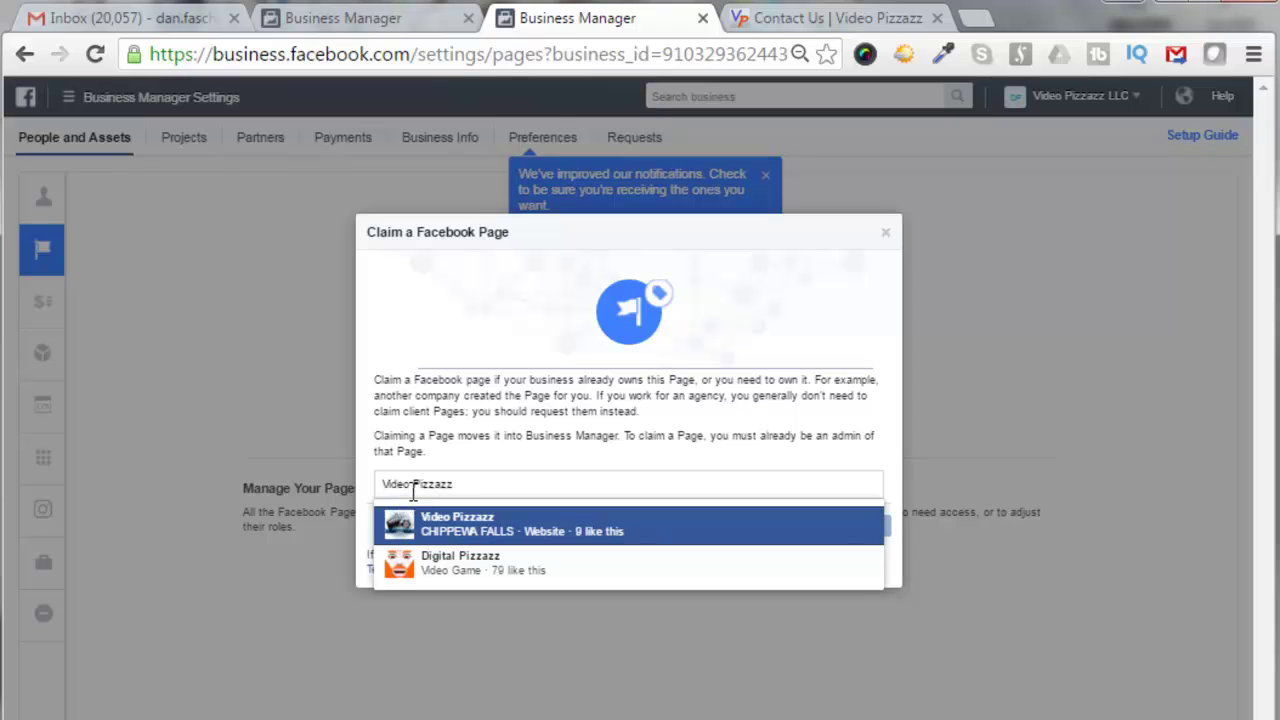
{"action": "left_click", "coordinate": [462, 528]}
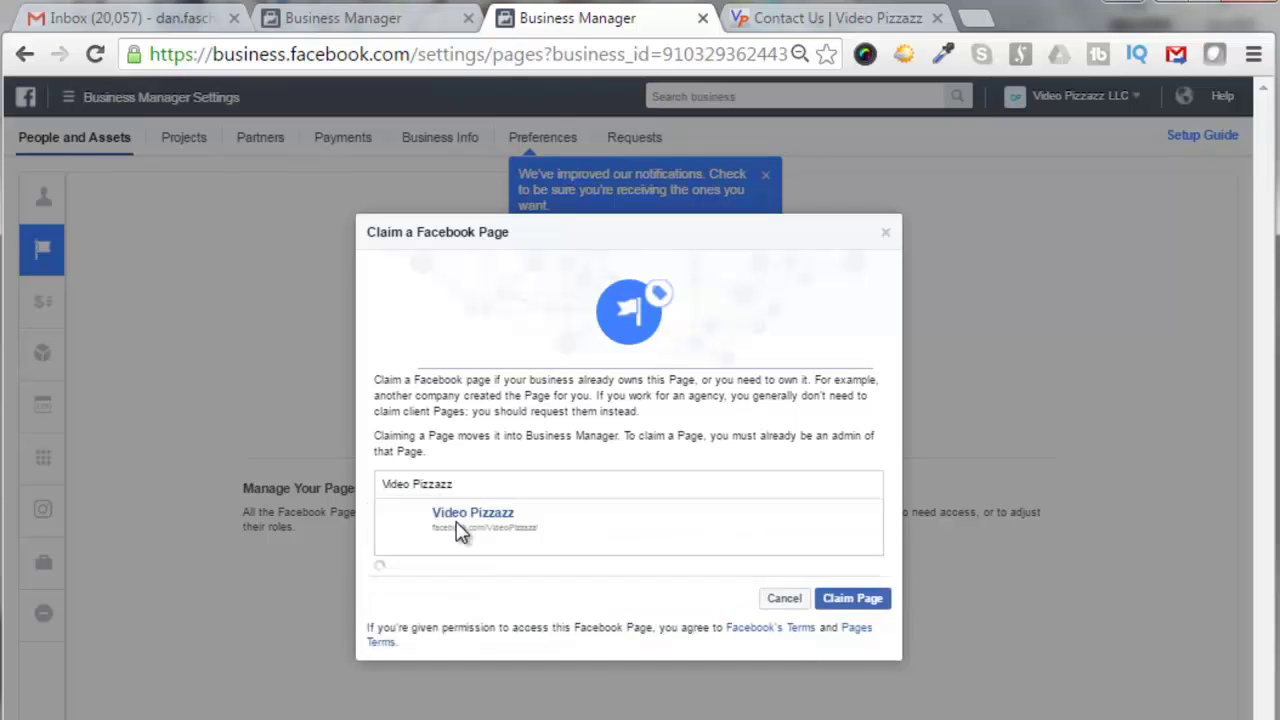
{"action": "left_click", "coordinate": [850, 584]}
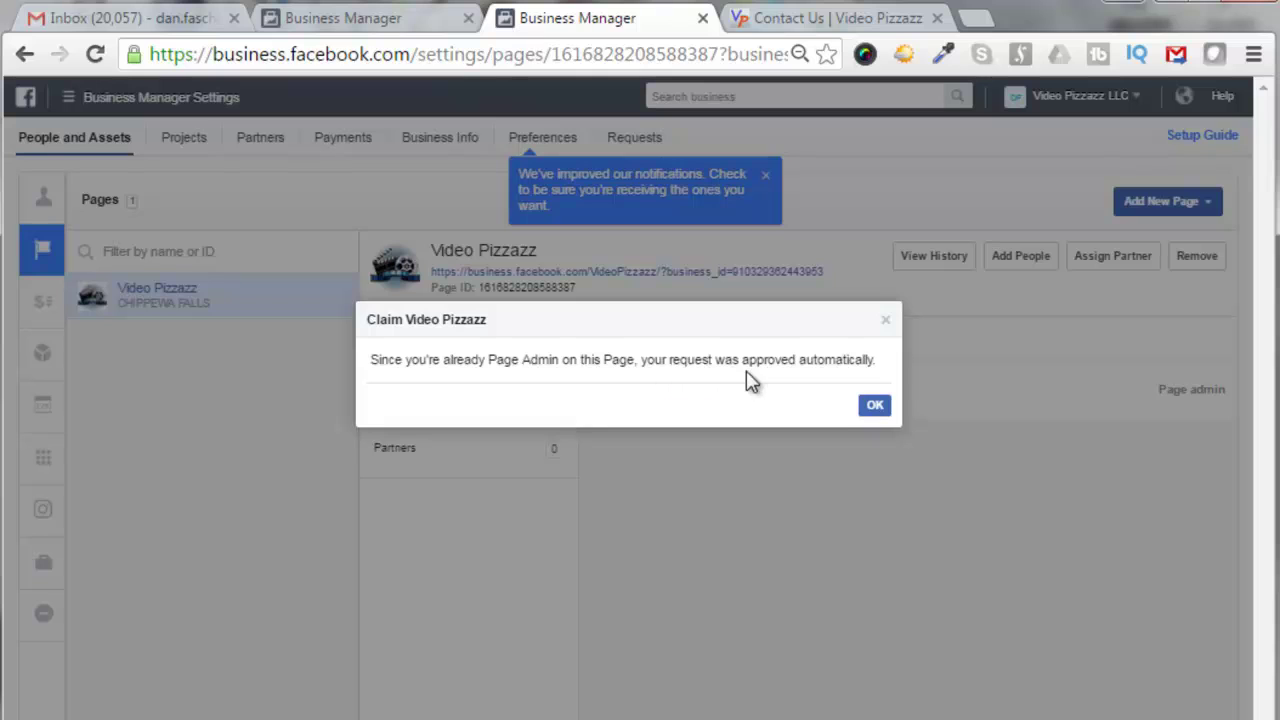
{"action": "left_click", "coordinate": [875, 408]}
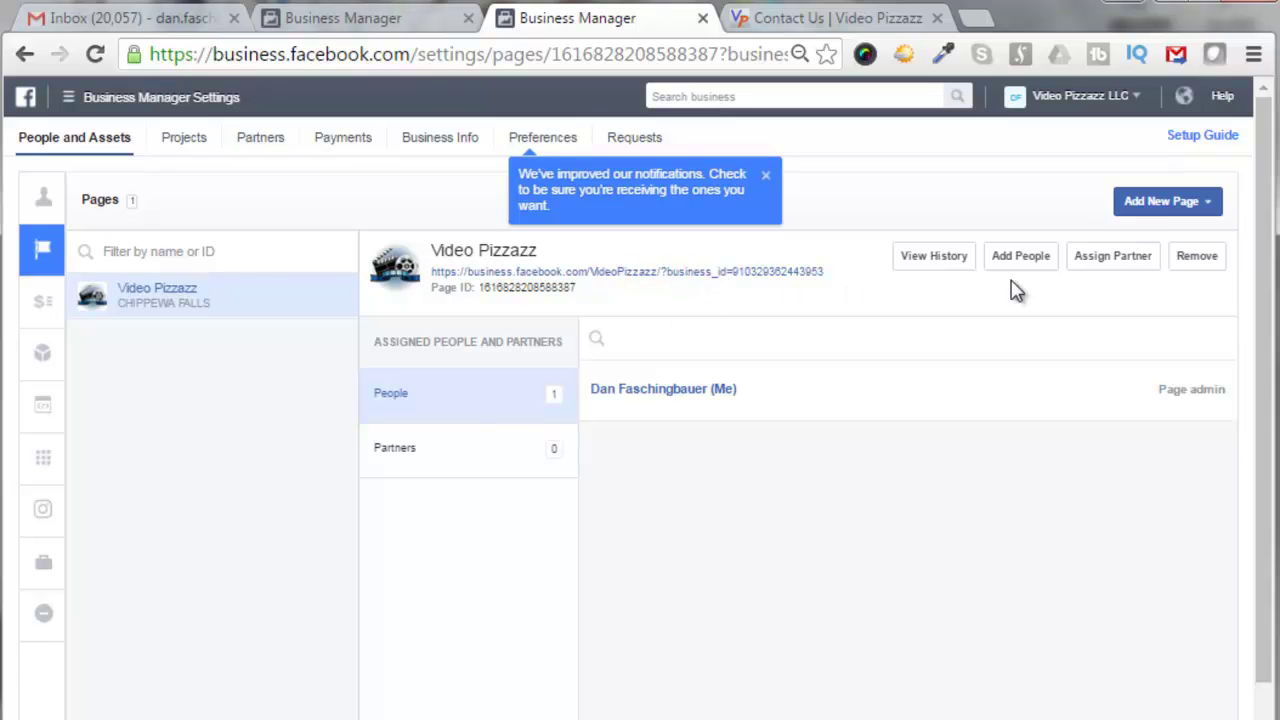
Step: Check the Video Pizzazz Page's empty change history, then review the People list and assigned Pages
{"action": "left_click", "coordinate": [936, 257]}
{"action": "left_click", "coordinate": [939, 253]}
{"action": "mouse_move", "coordinate": [43, 557]}
{"action": "left_click", "coordinate": [43, 197]}
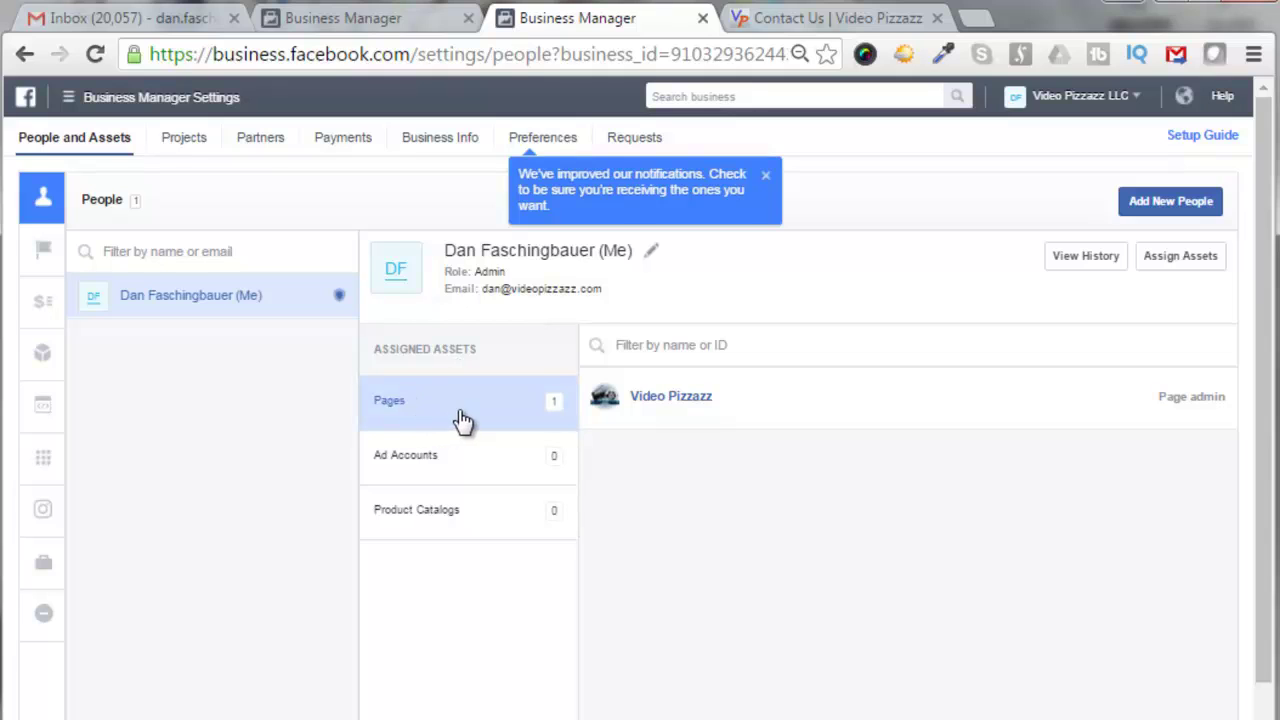
{"action": "mouse_move", "coordinate": [608, 411]}
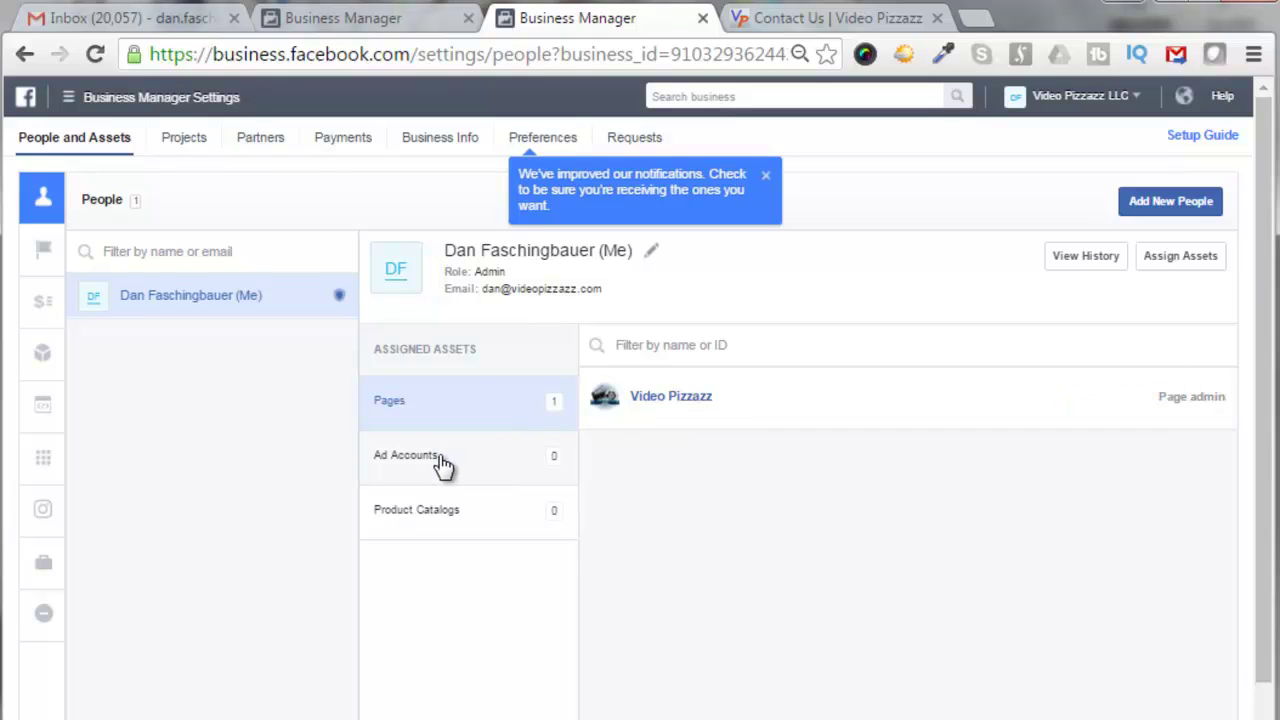
{"action": "mouse_move", "coordinate": [44, 210]}
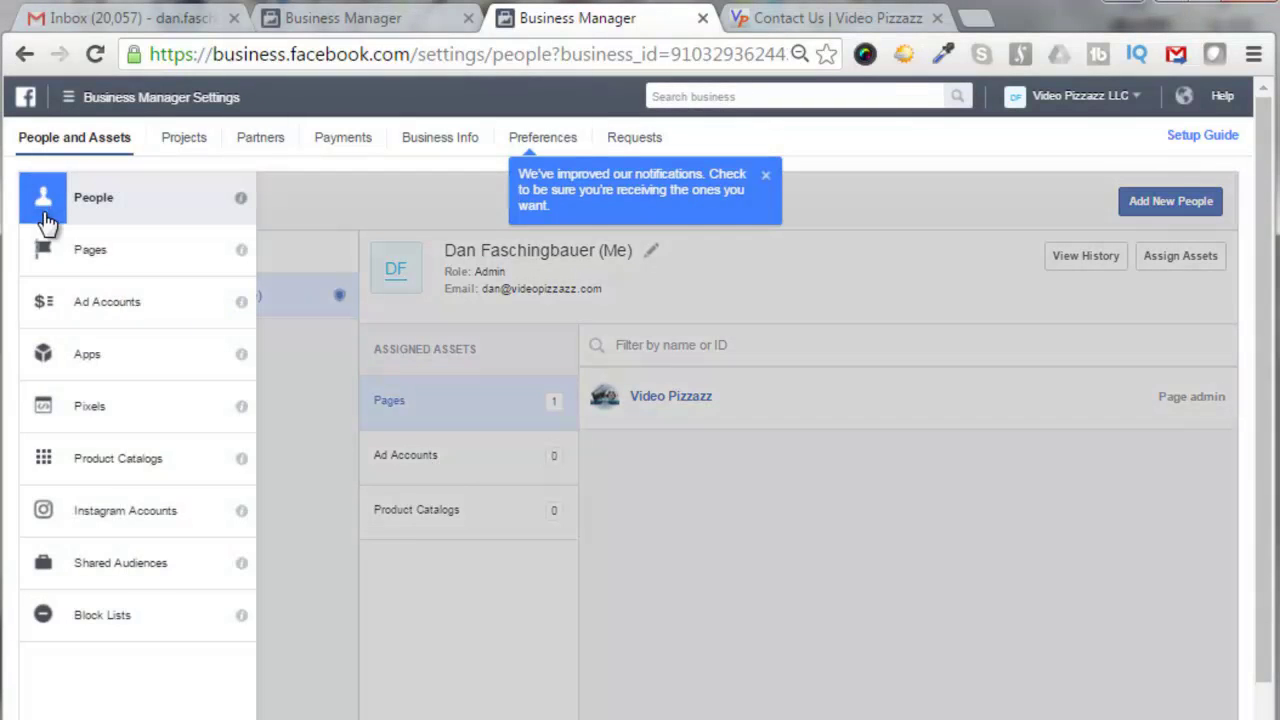
Step: Start a new ad account from the Ad Accounts settings and name it Video Pizzazz
{"action": "left_click", "coordinate": [118, 313]}
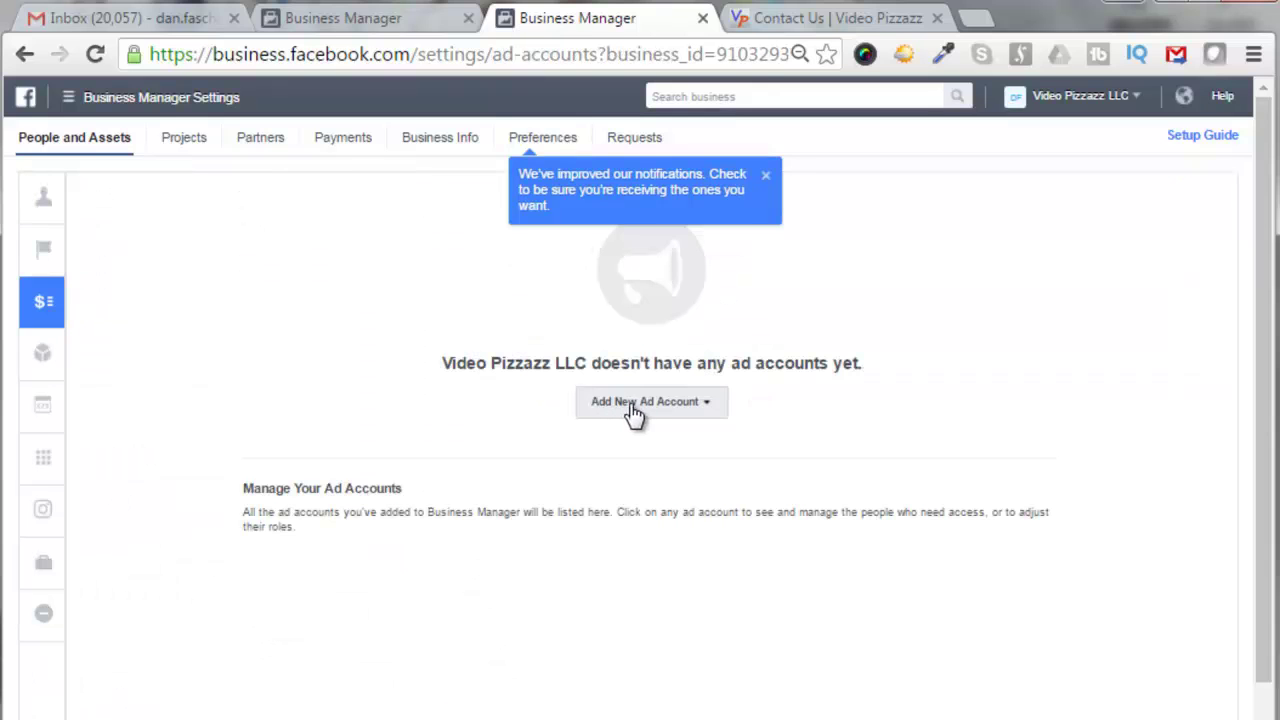
{"action": "left_click", "coordinate": [643, 412]}
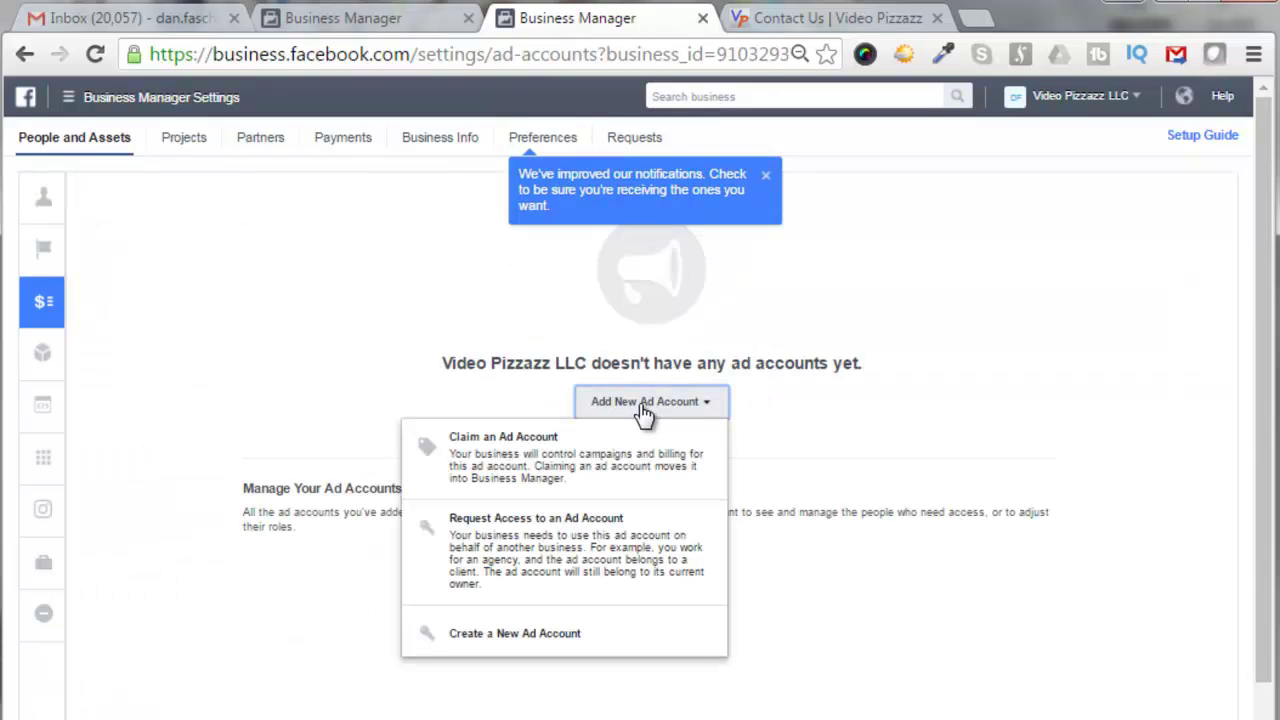
{"action": "left_click", "coordinate": [512, 638]}
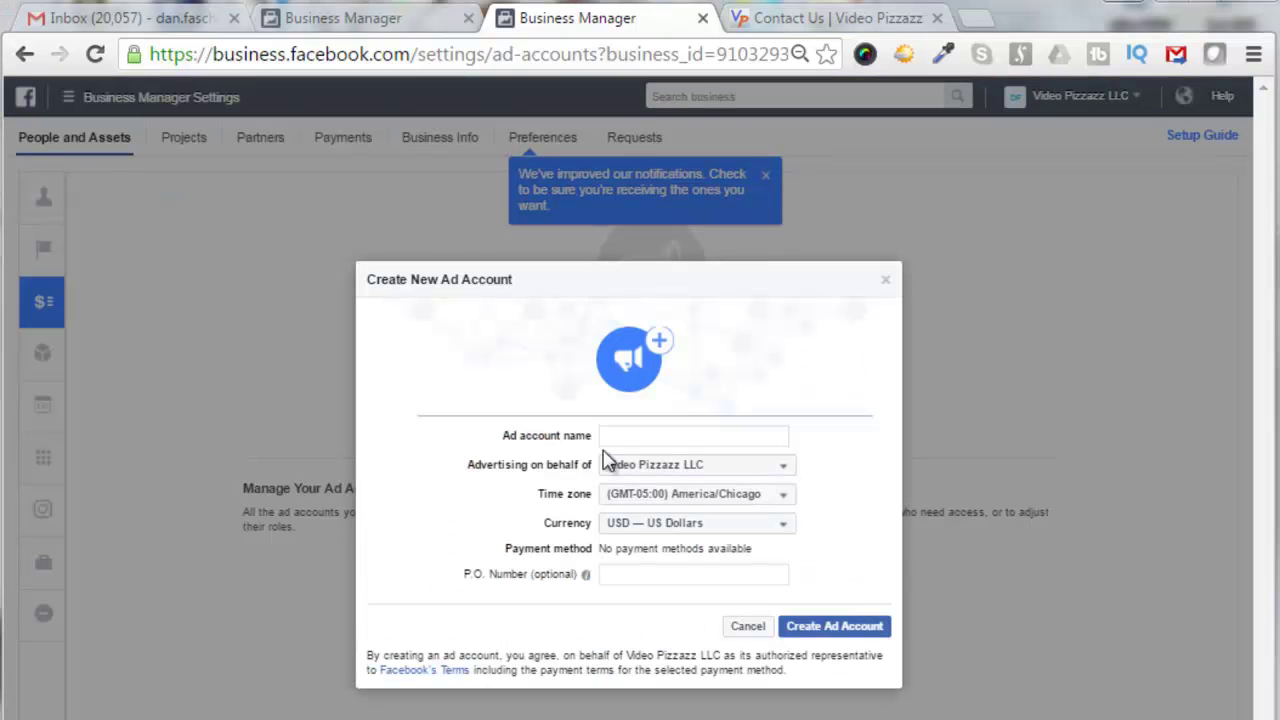
{"action": "left_click", "coordinate": [610, 435]}
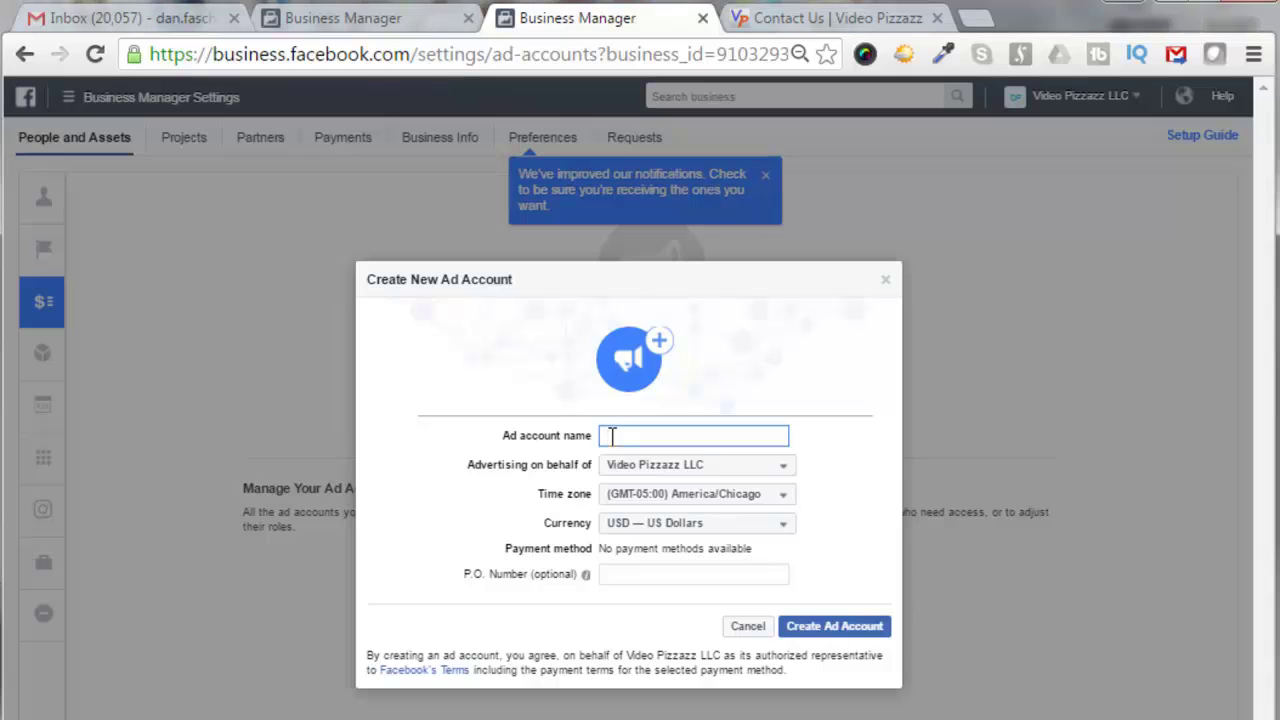
{"action": "type", "text": "Video Pizzazz"}
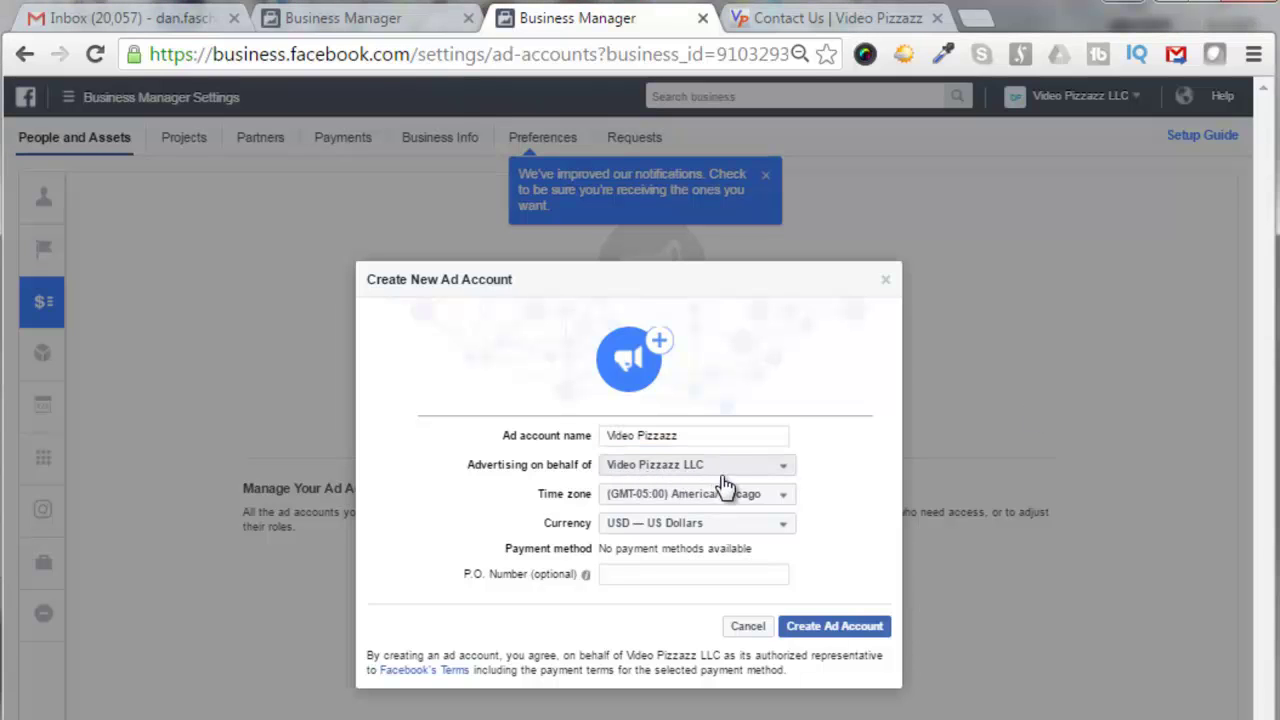
Step: Keep Video Pizzazz LLC as advertiser and America/Chicago time zone, and create the ad account
{"action": "left_click", "coordinate": [785, 476]}
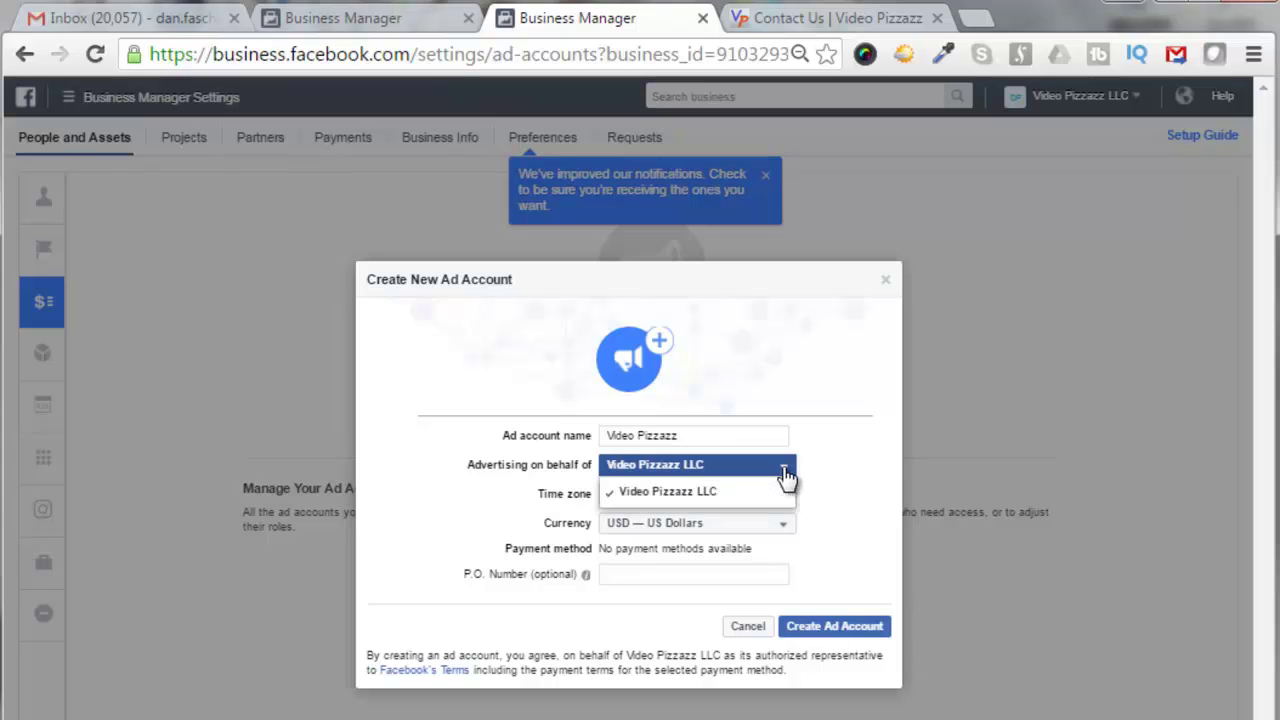
{"action": "left_click", "coordinate": [786, 488]}
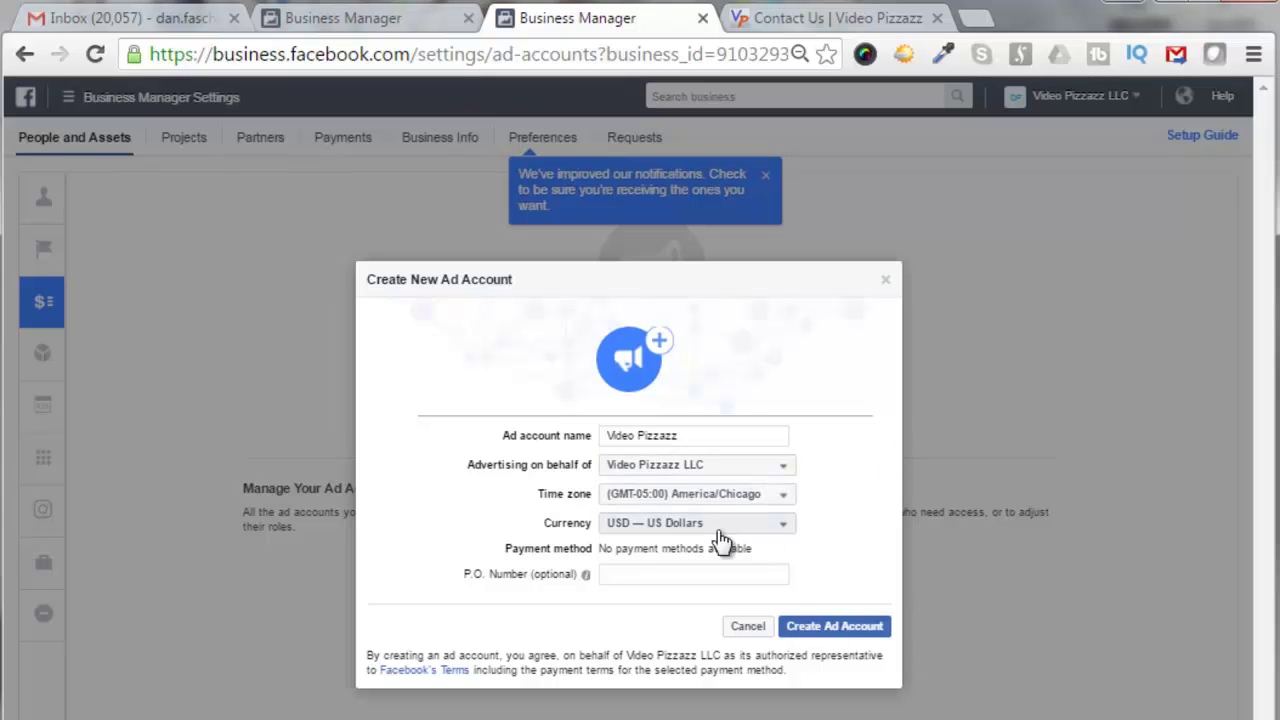
{"action": "left_click", "coordinate": [785, 508]}
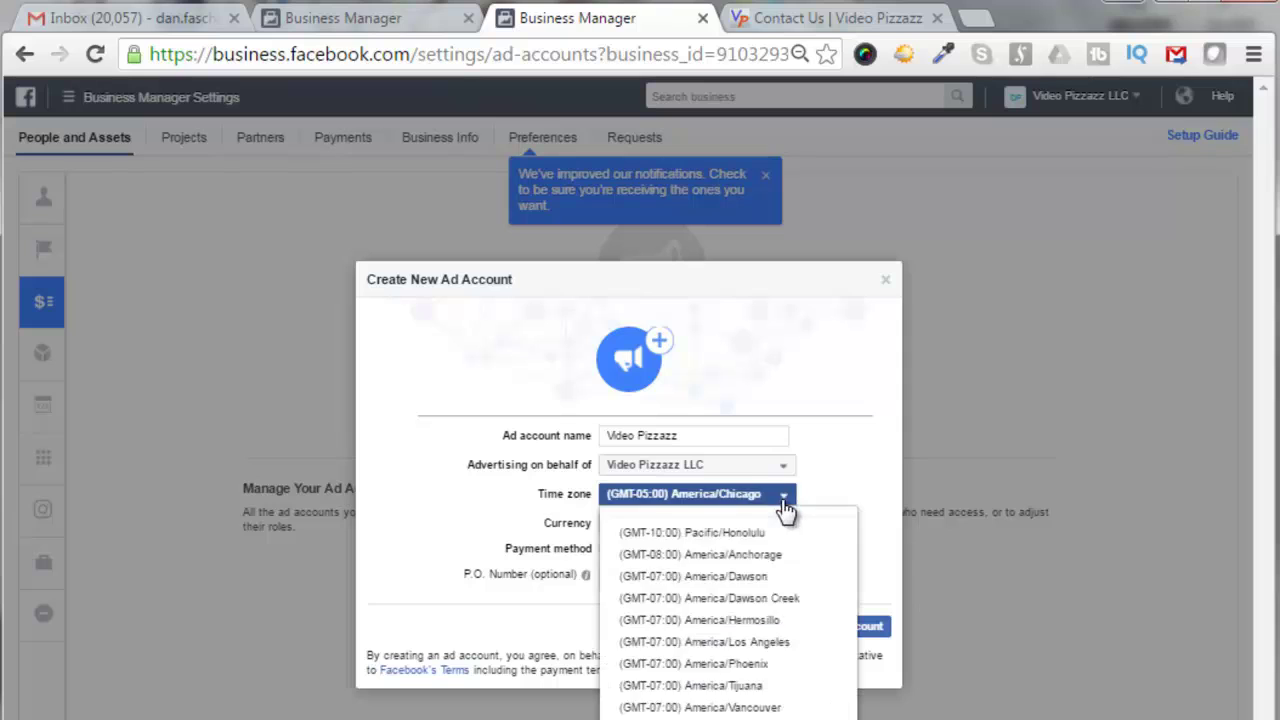
{"action": "left_click", "coordinate": [785, 505]}
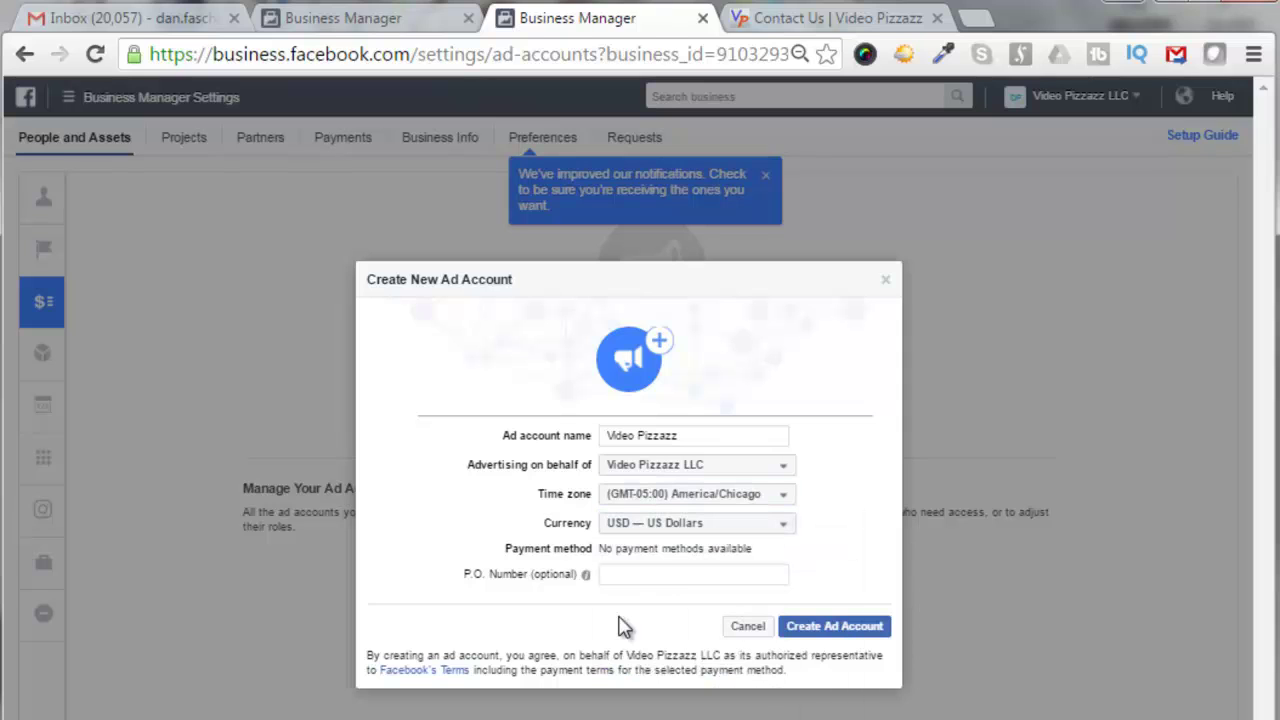
{"action": "left_click", "coordinate": [835, 632]}
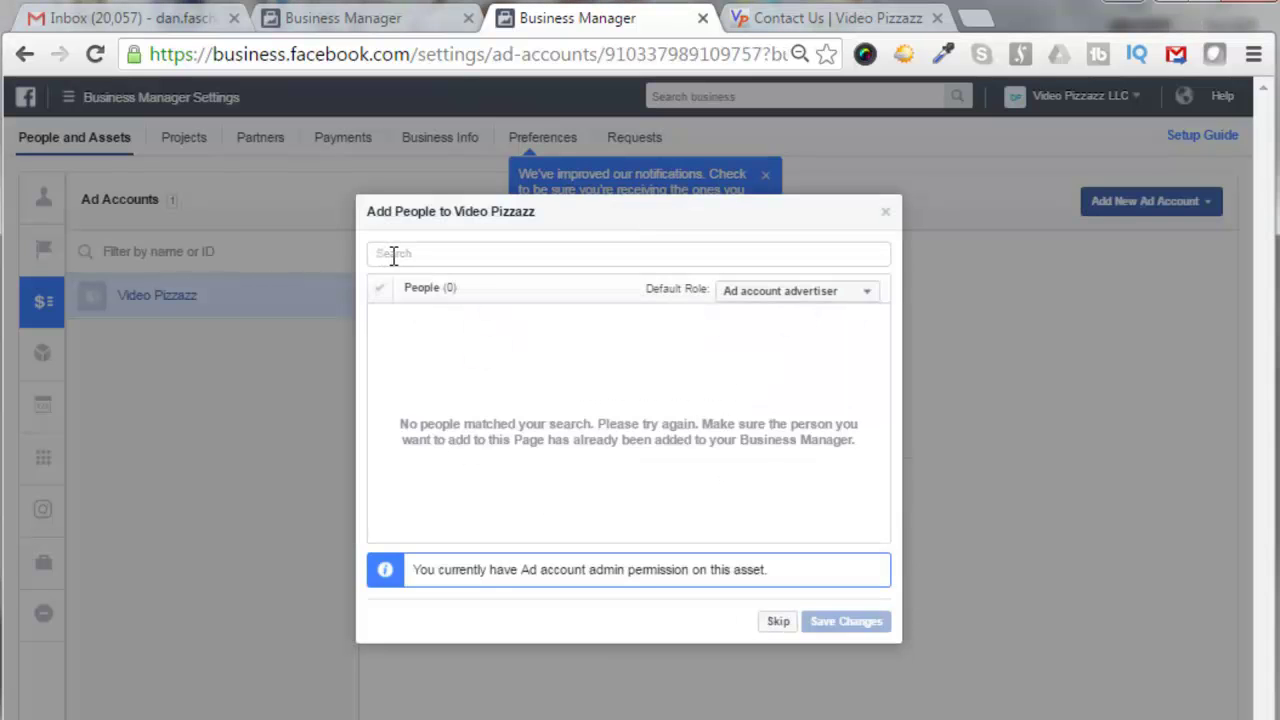
{"action": "type", "text": "d"}
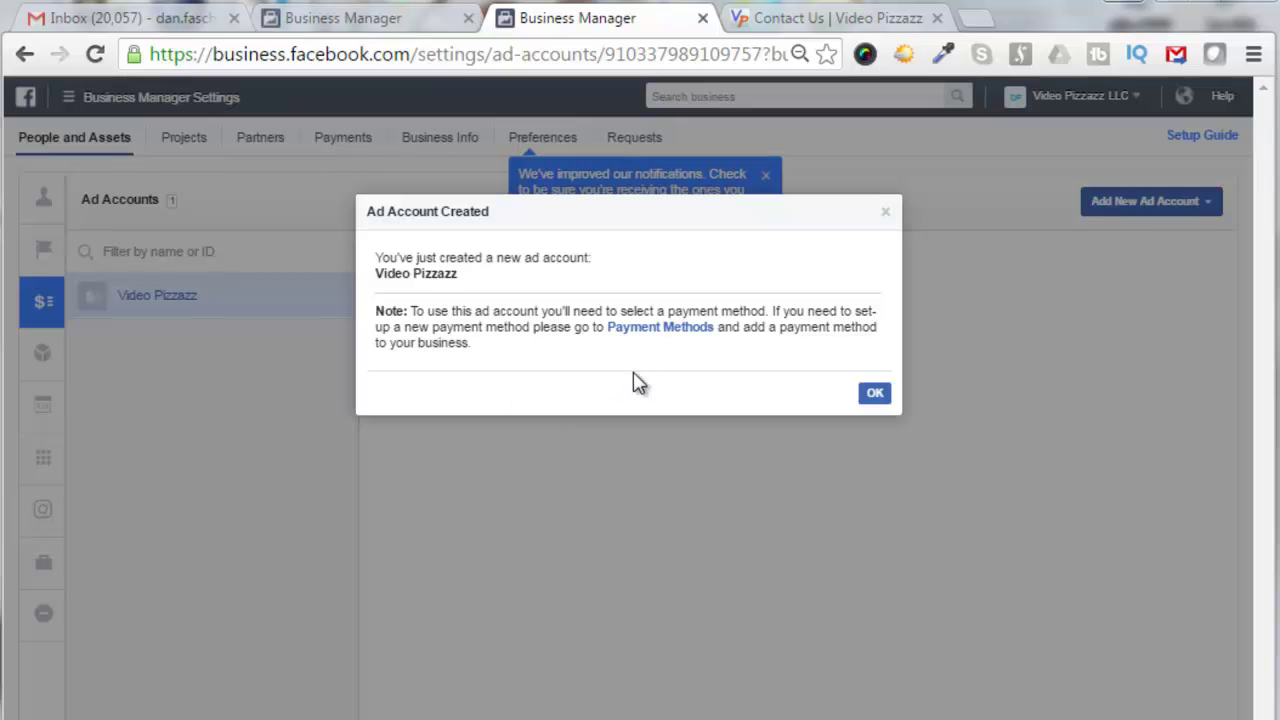
Step: Dismiss the ad account confirmation and review the ad accounts assigned to the owner
{"action": "left_click", "coordinate": [875, 396]}
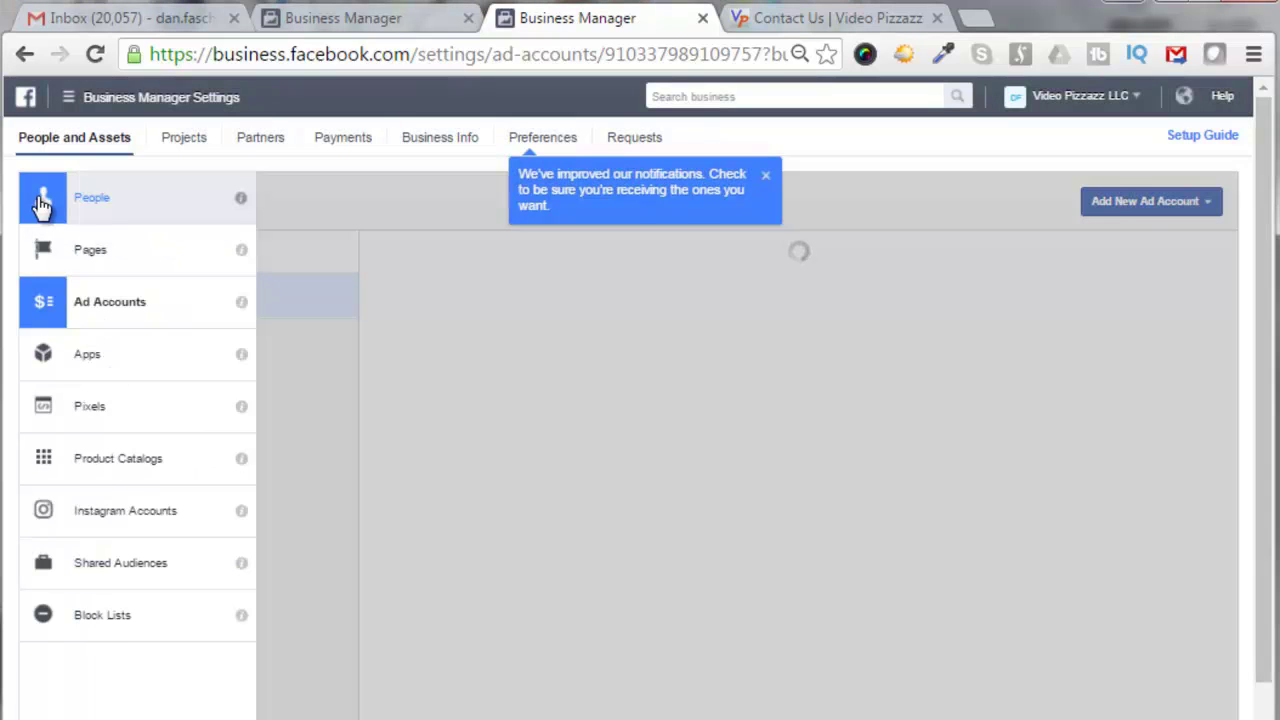
{"action": "left_click", "coordinate": [42, 205]}
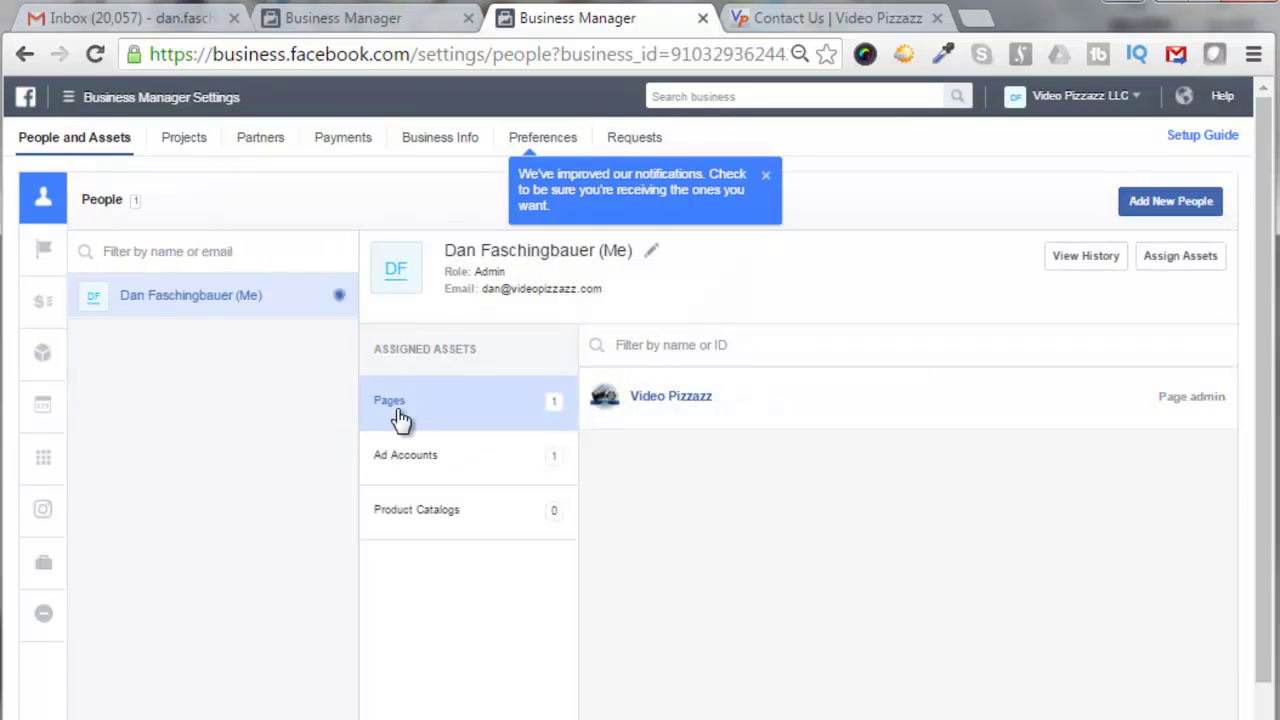
{"action": "left_click", "coordinate": [486, 467]}
Step: Add a credit card as the business's payment method in the Payments settings
{"action": "left_click", "coordinate": [338, 140]}
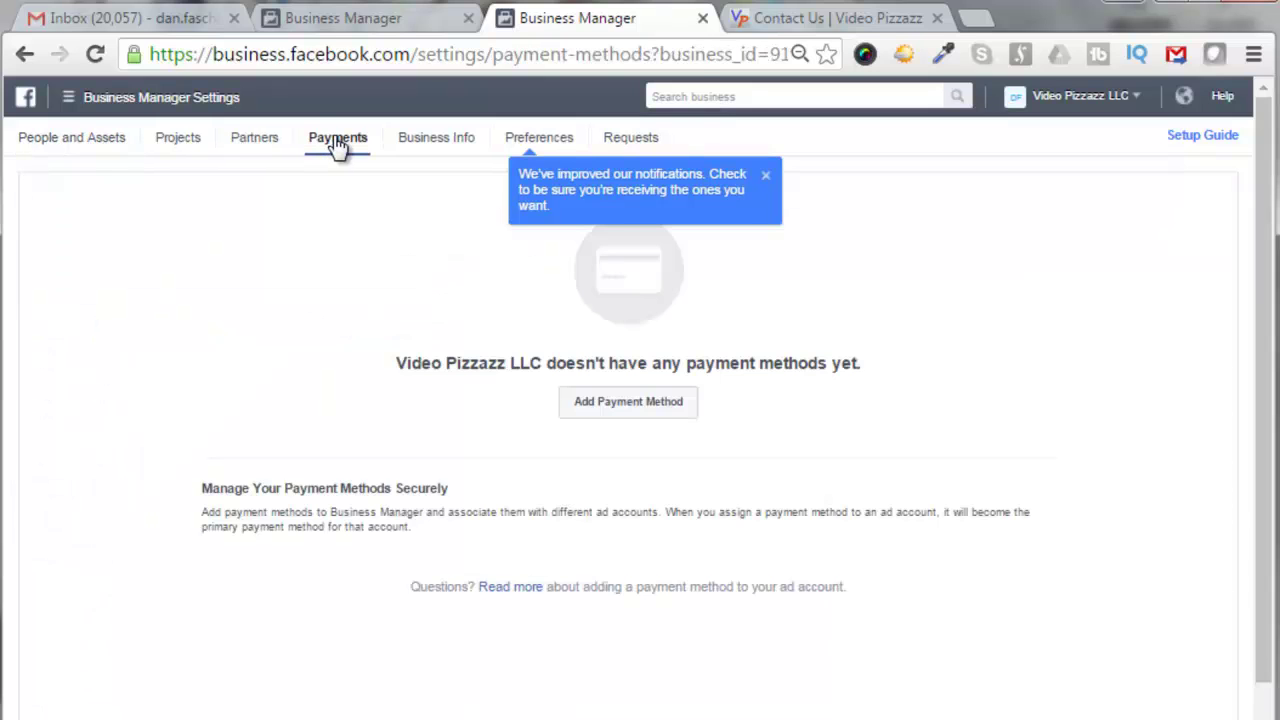
{"action": "left_click", "coordinate": [633, 402]}
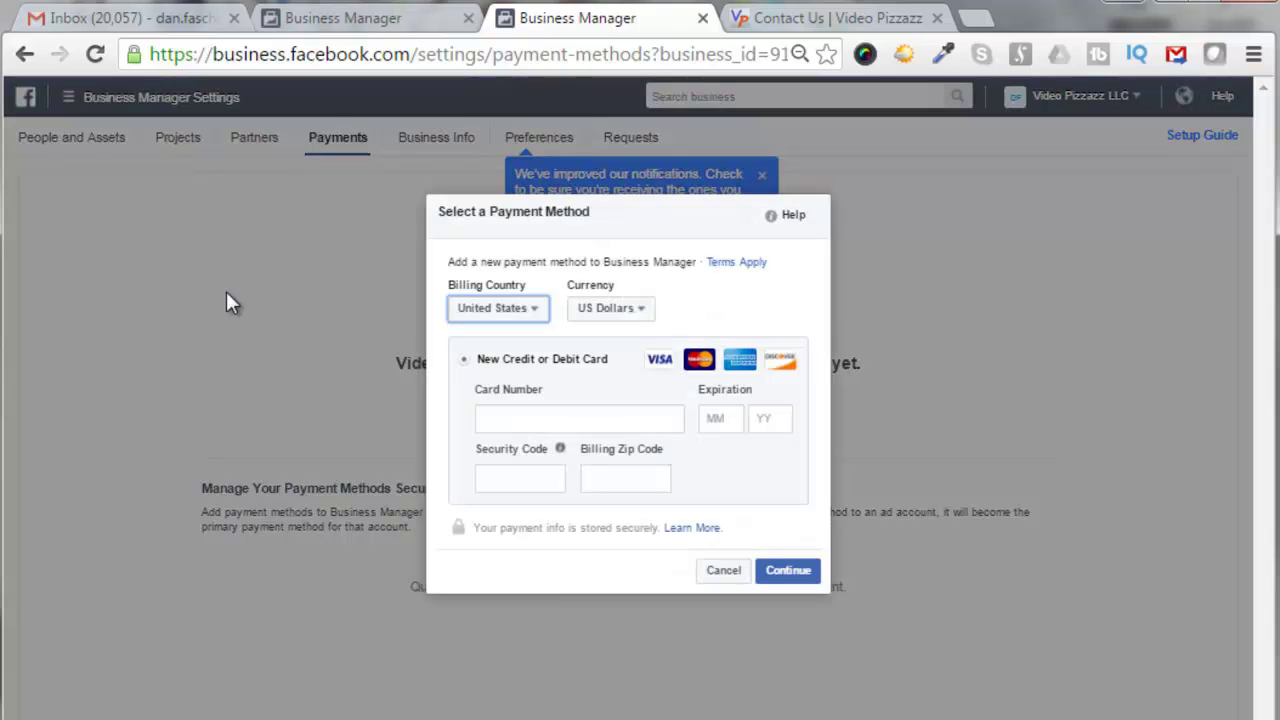
{"action": "key", "text": "Tab"}
{"action": "key", "text": "Tab"}
{"action": "type", "text": "5"}
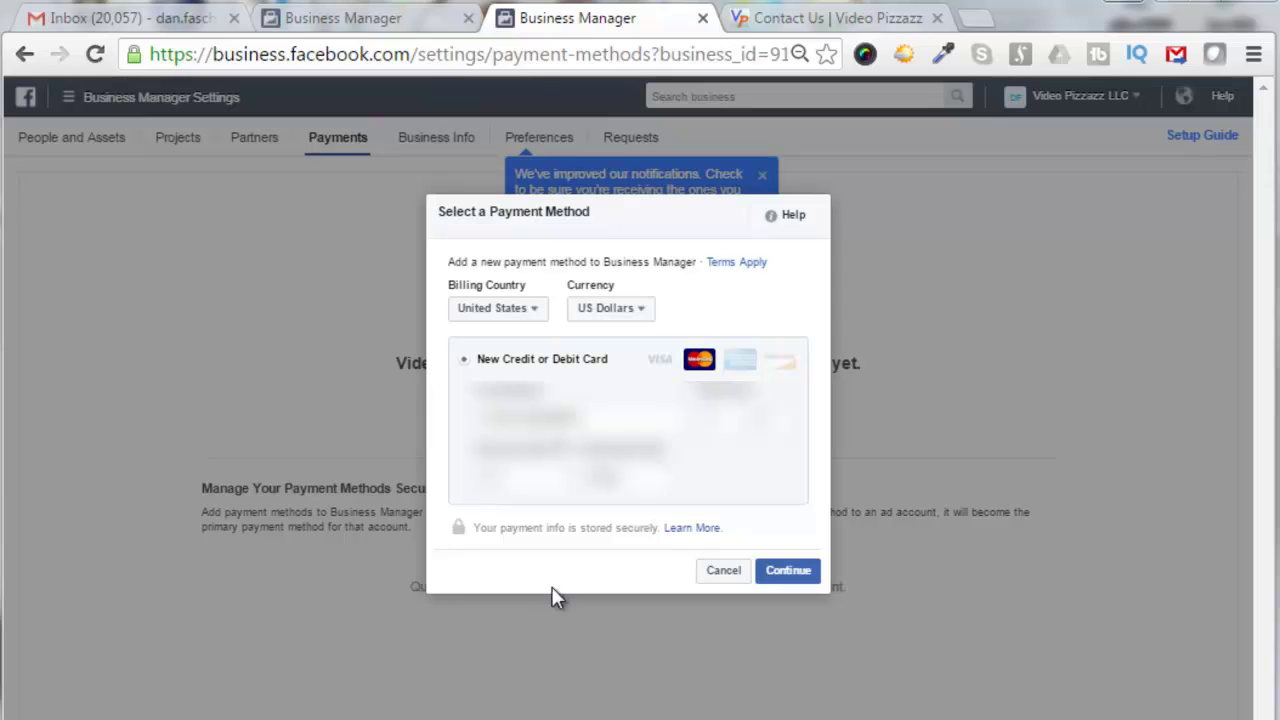
{"action": "left_click", "coordinate": [787, 572]}
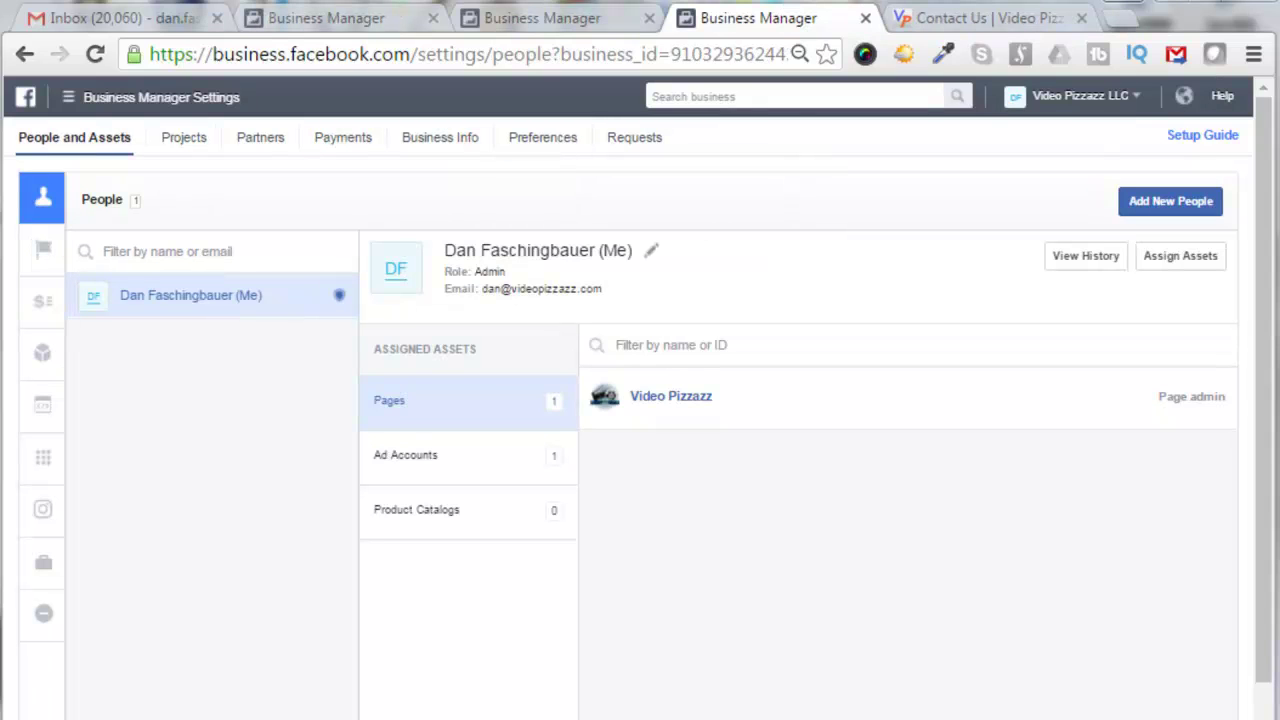
Step: Give the business admin the Ad account admin role on the Video Pizzazz ad account
{"action": "mouse_move", "coordinate": [40, 354]}
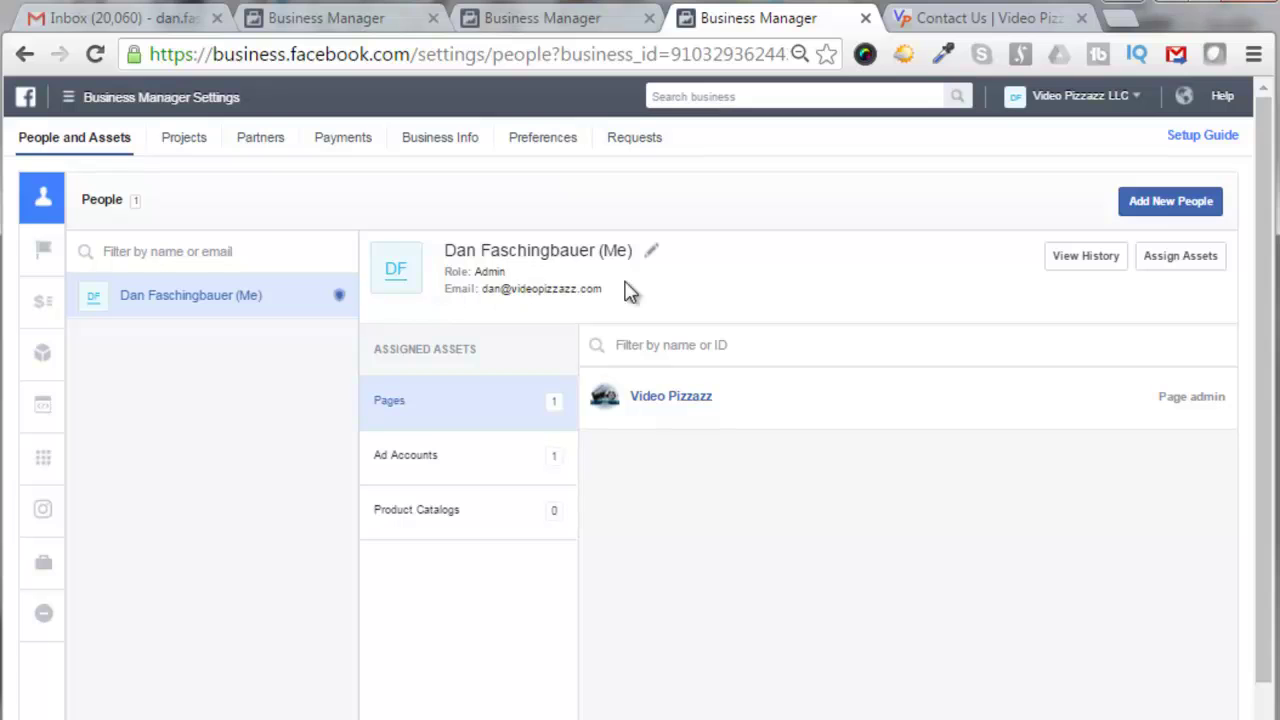
{"action": "left_click", "coordinate": [1174, 266]}
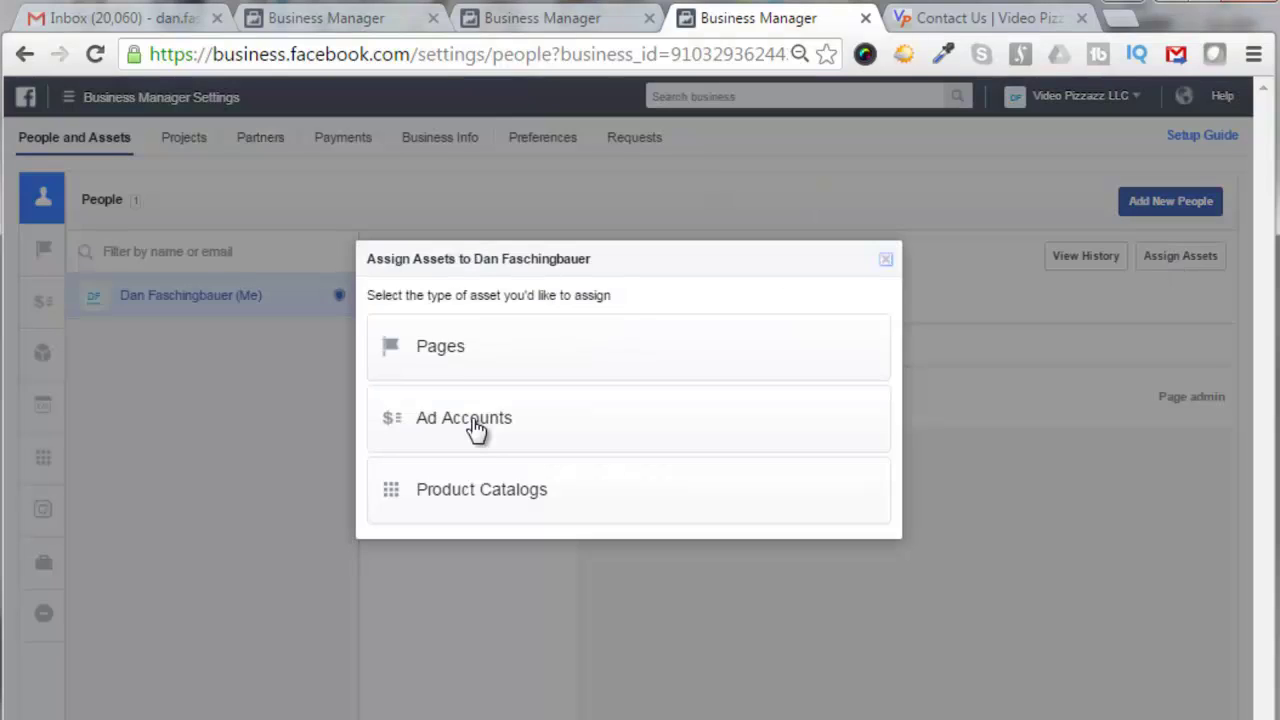
{"action": "left_click", "coordinate": [471, 428]}
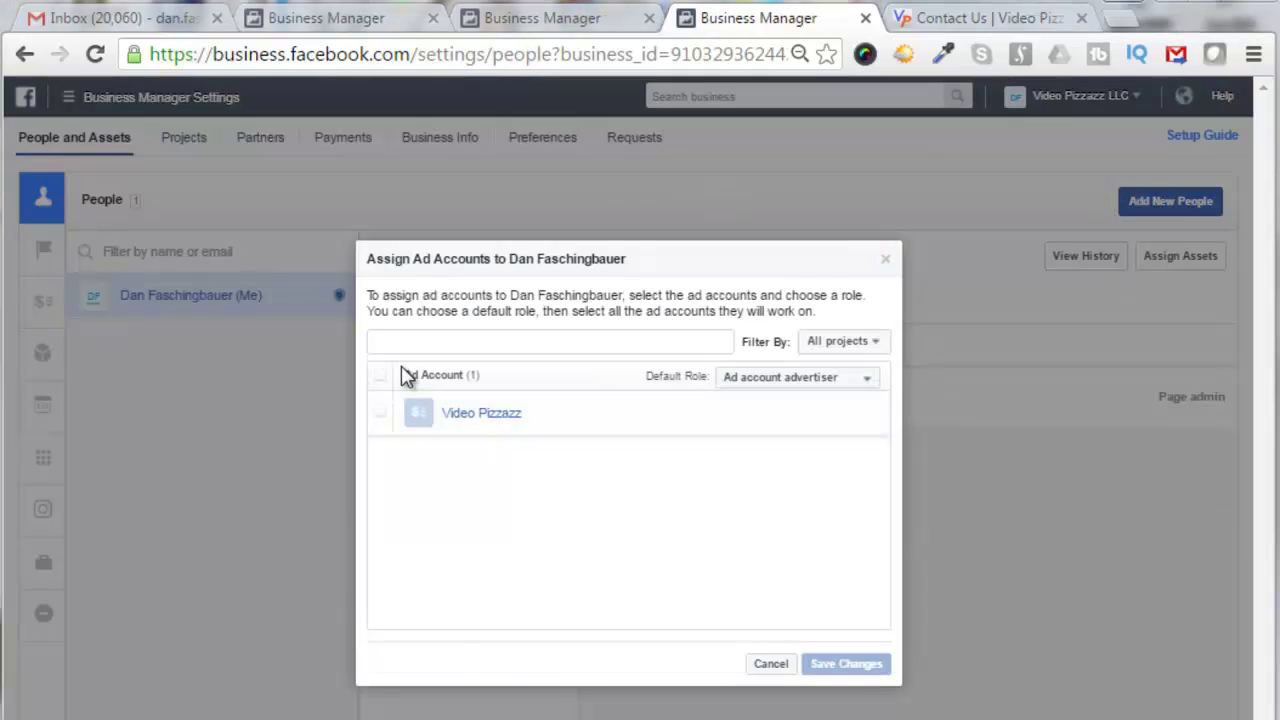
{"action": "left_click", "coordinate": [381, 384]}
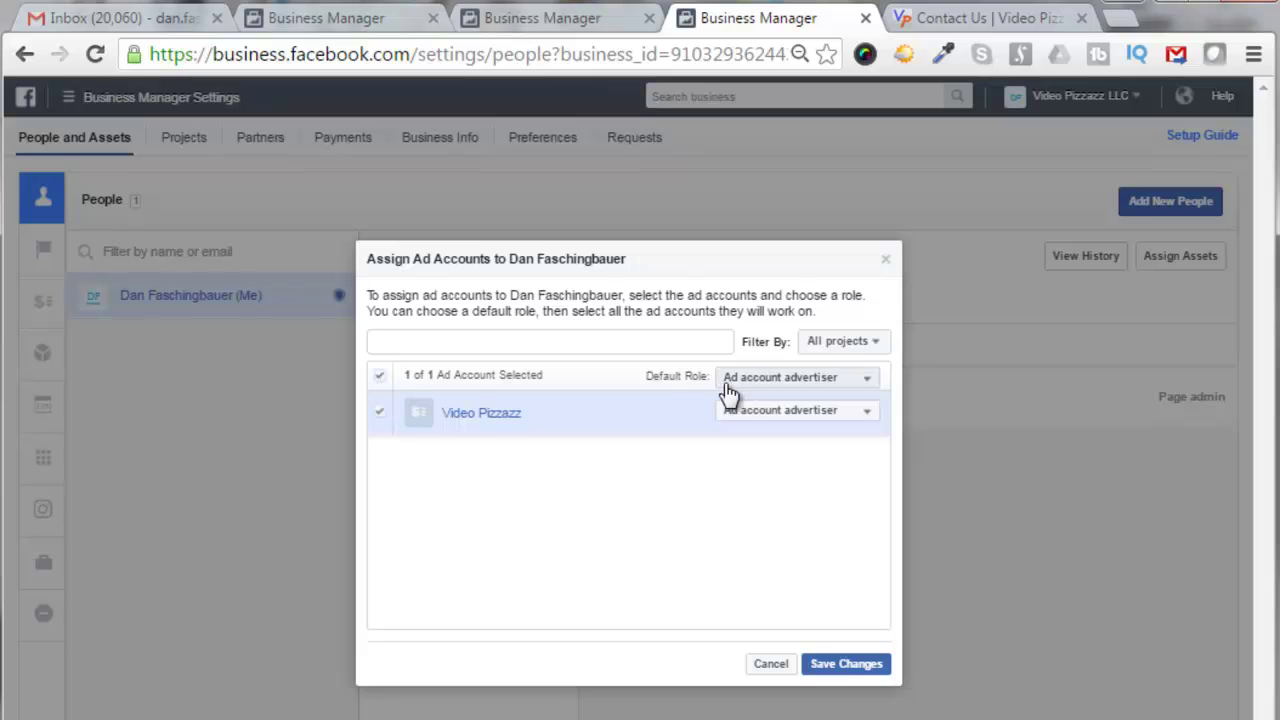
{"action": "left_click", "coordinate": [871, 418]}
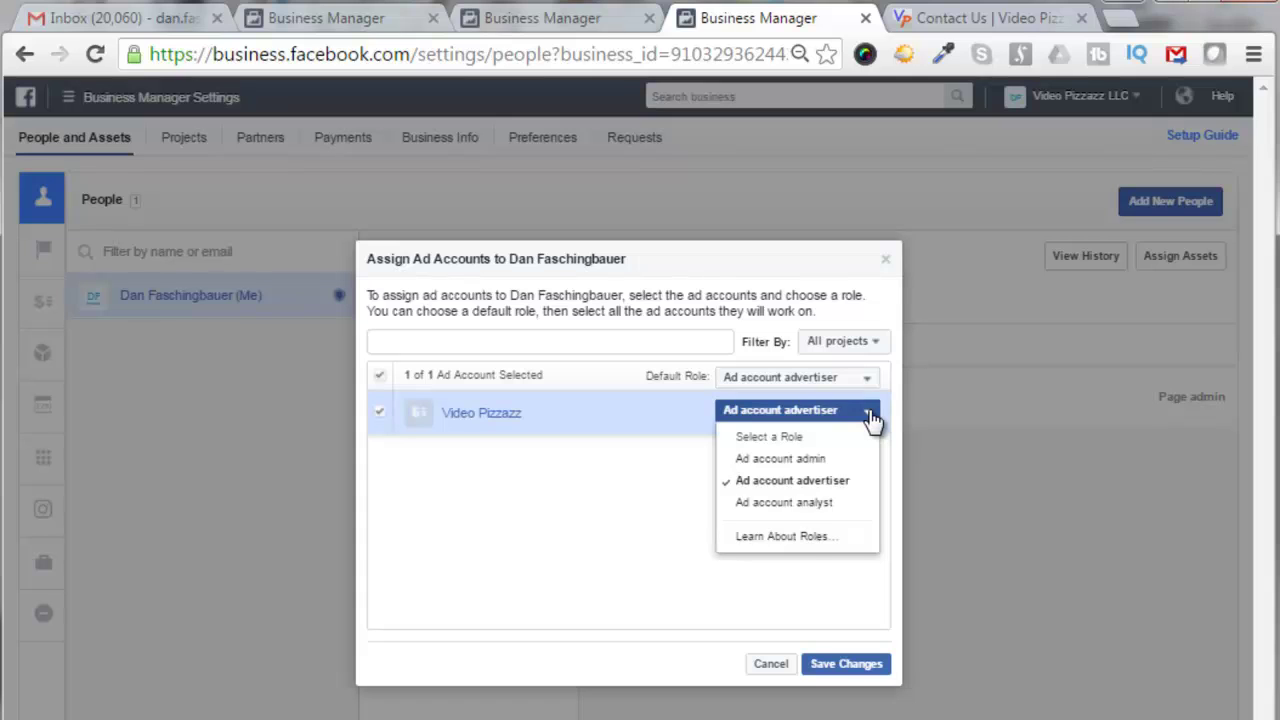
{"action": "left_click", "coordinate": [780, 458]}
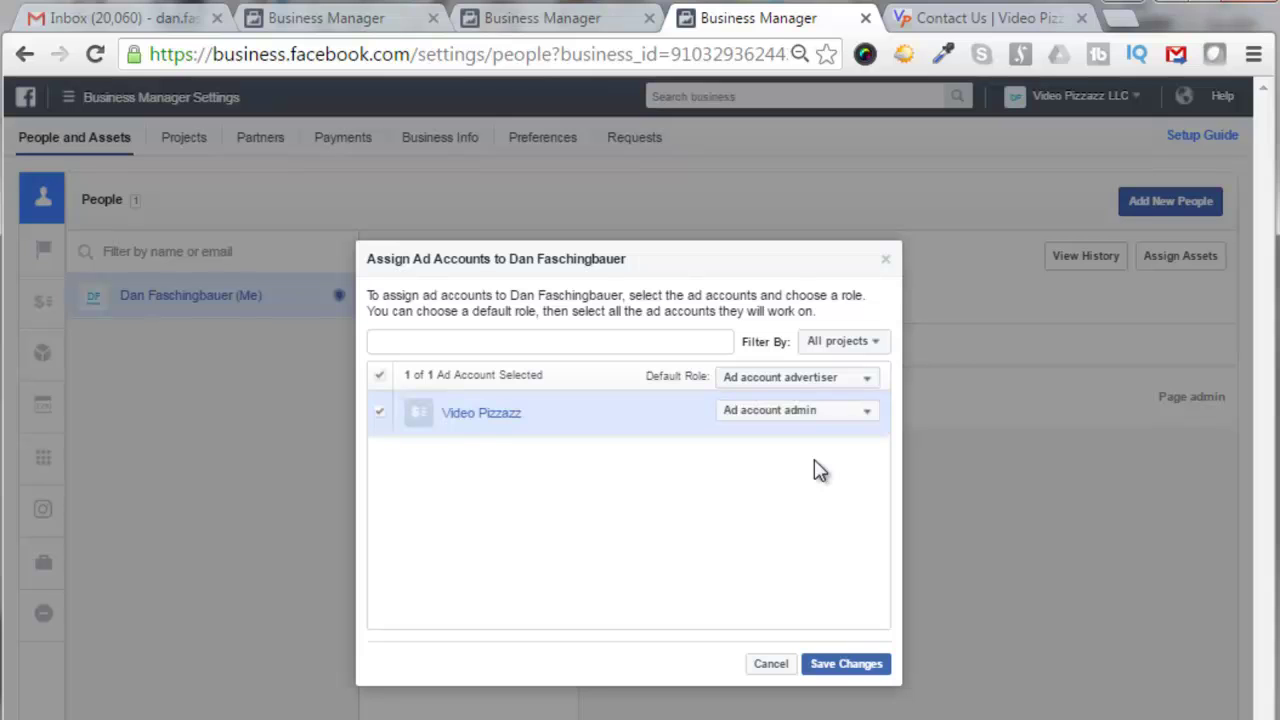
{"action": "left_click", "coordinate": [831, 664]}
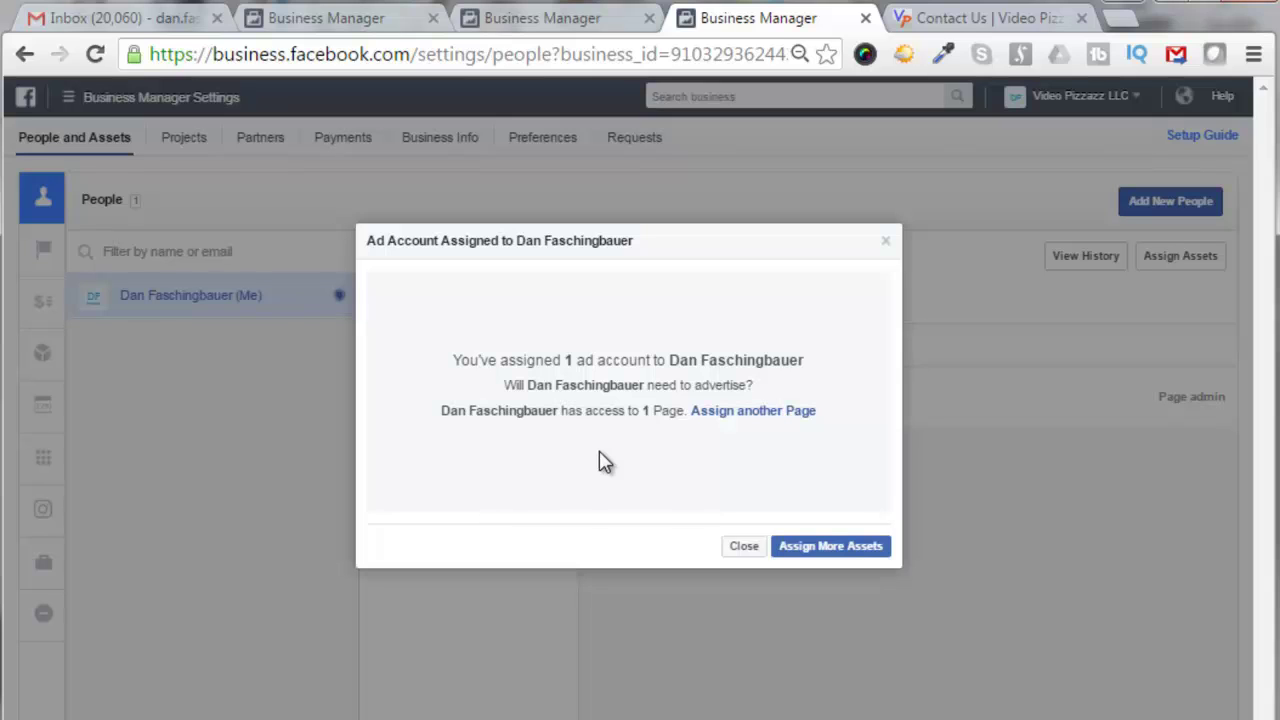
{"action": "left_click", "coordinate": [743, 548]}
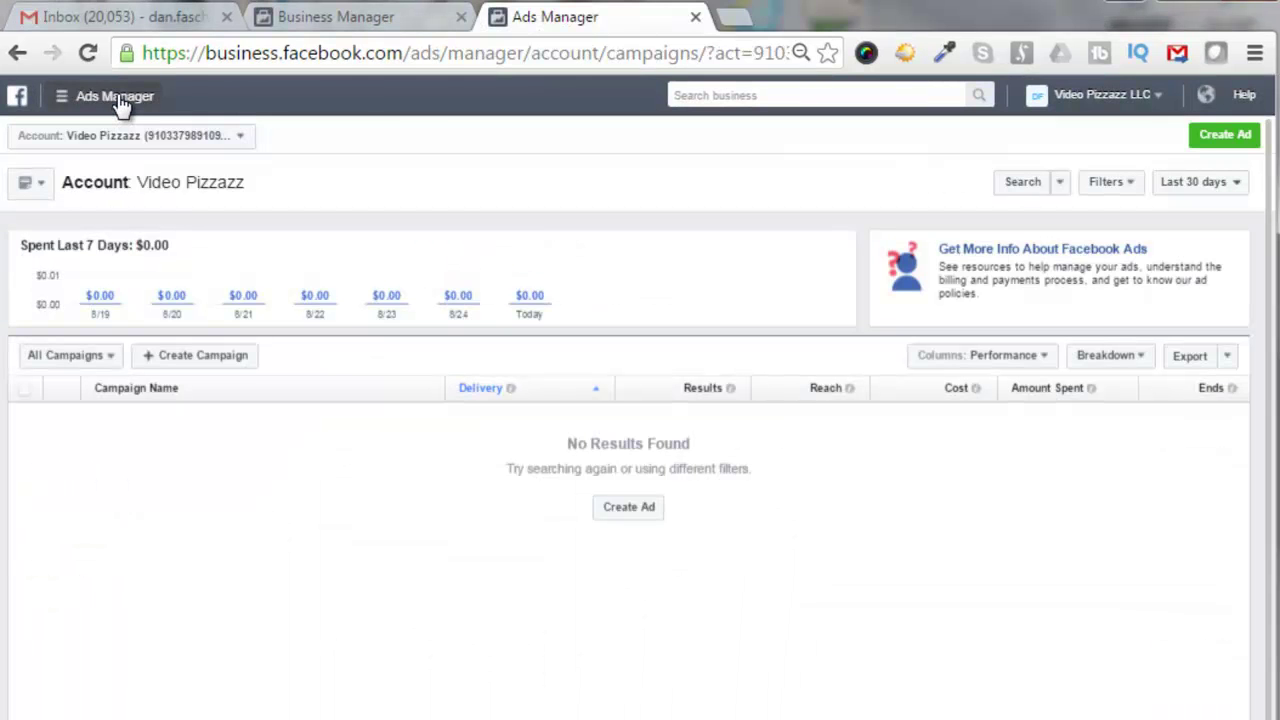
Step: In Billing & Payment Methods, attach the Business Manager payment method to the Video Pizzazz ad account
{"action": "left_click", "coordinate": [115, 96]}
{"action": "left_click", "coordinate": [140, 392]}
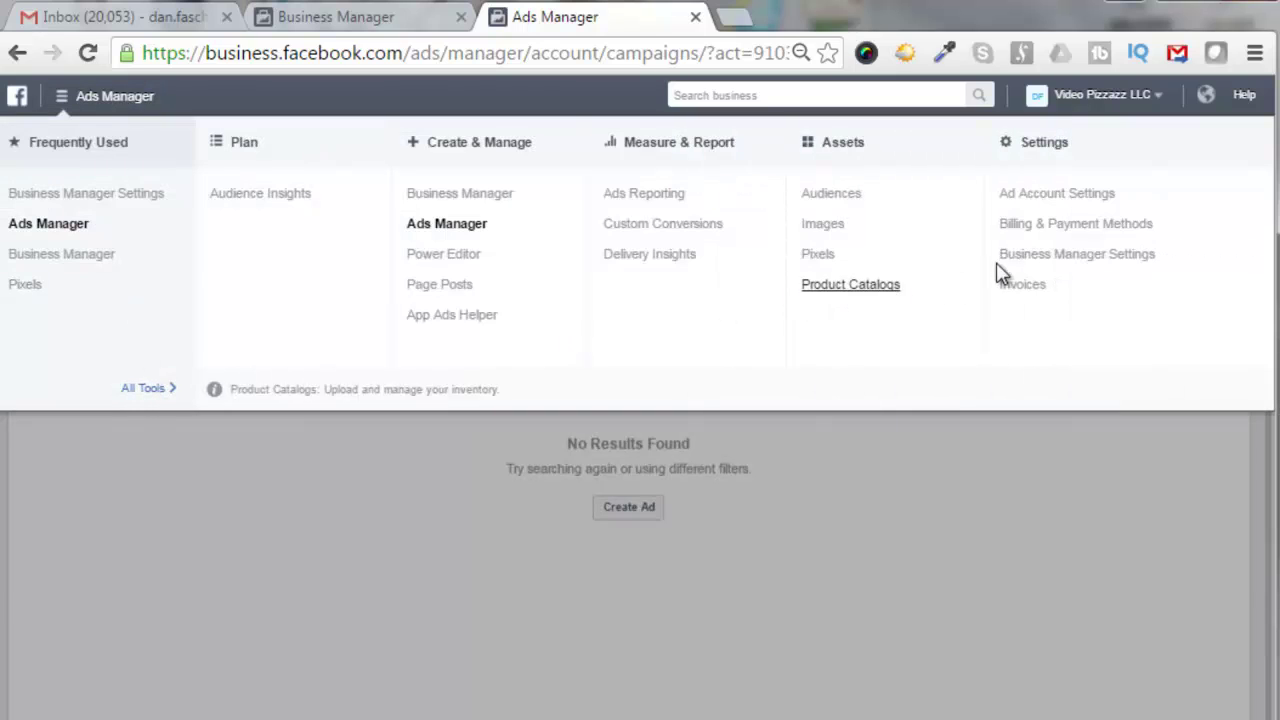
{"action": "left_click", "coordinate": [1070, 230]}
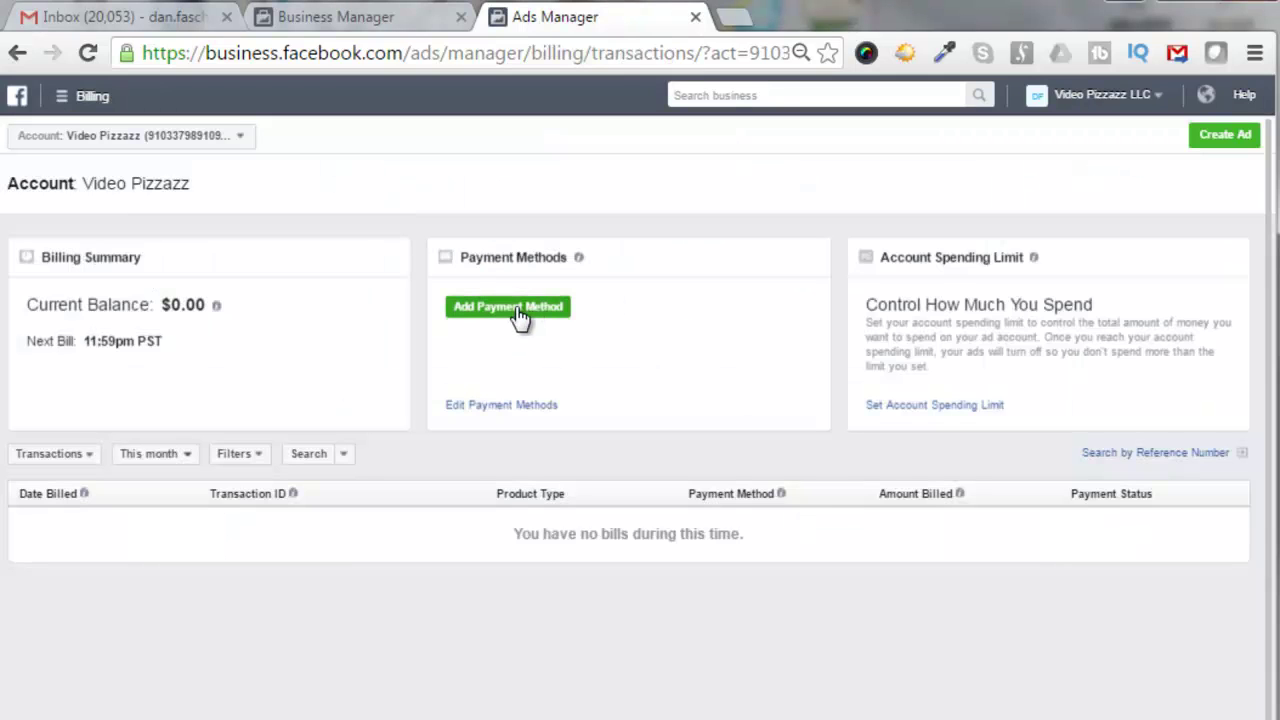
{"action": "left_click", "coordinate": [517, 318]}
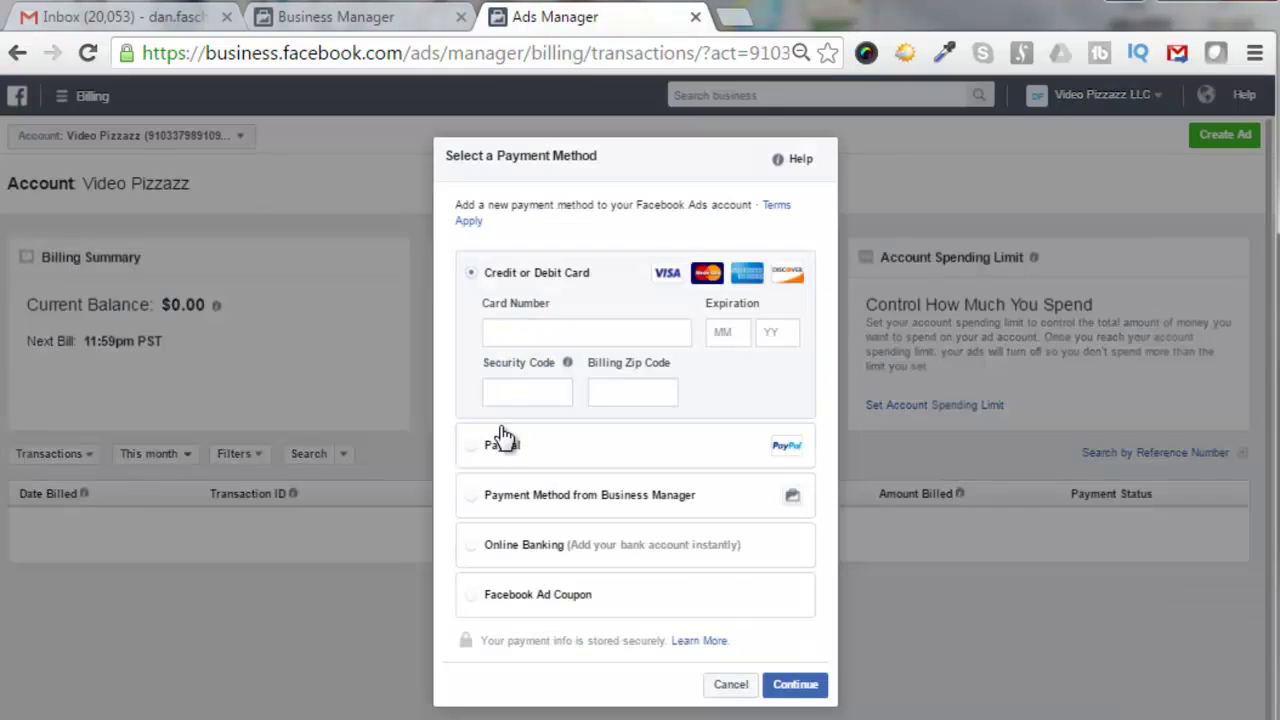
{"action": "left_click", "coordinate": [474, 500]}
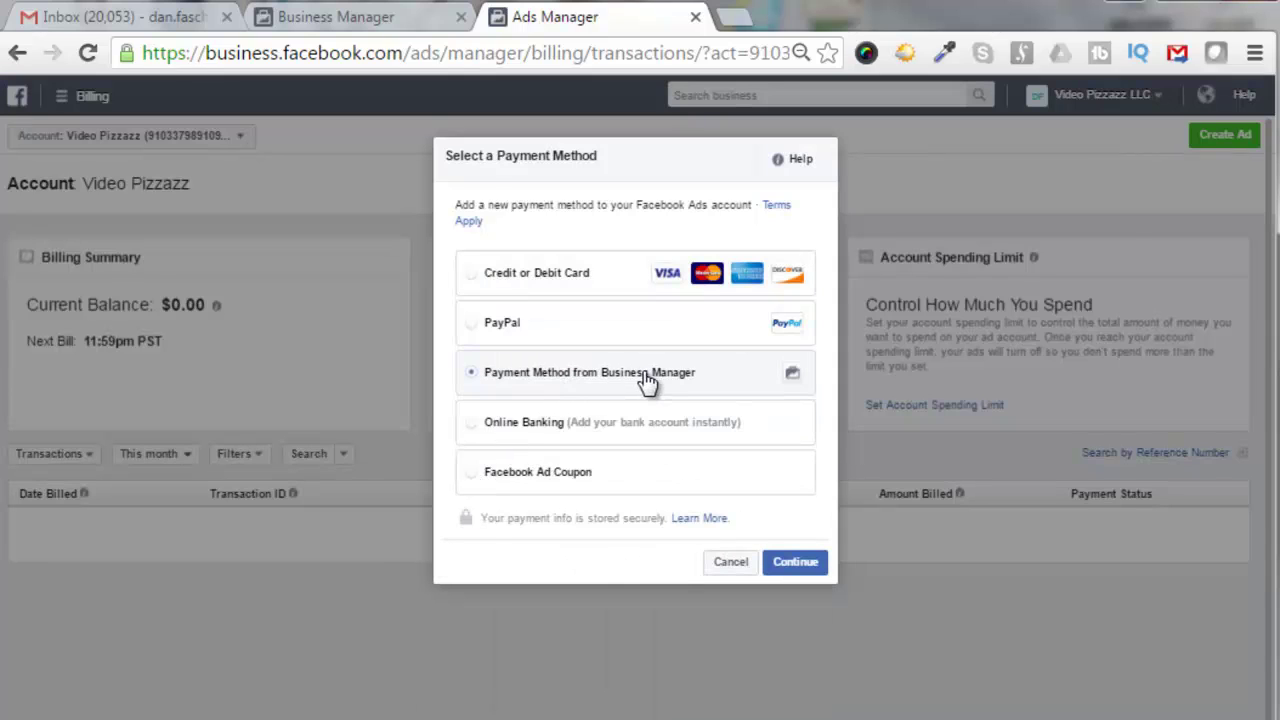
{"action": "left_click", "coordinate": [795, 568]}
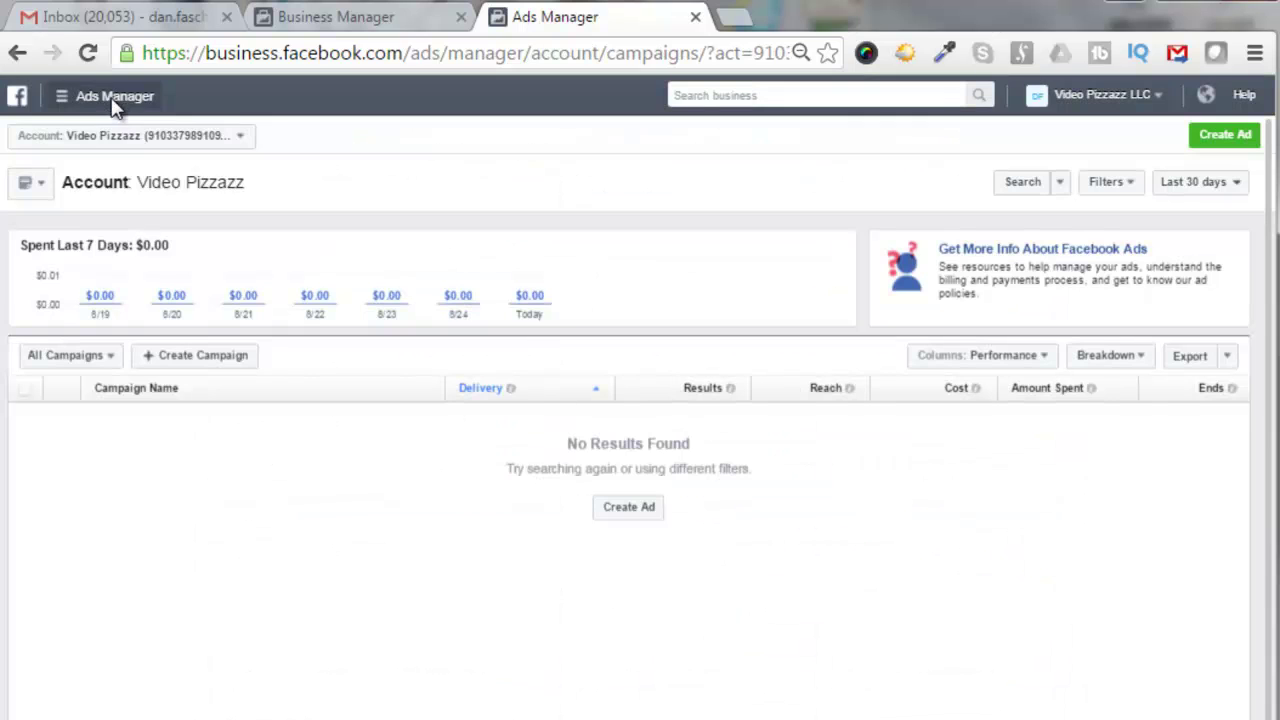
Step: Open the Video Pizzazz Ad Account Settings and scroll through its account information and business details
{"action": "left_click", "coordinate": [112, 100]}
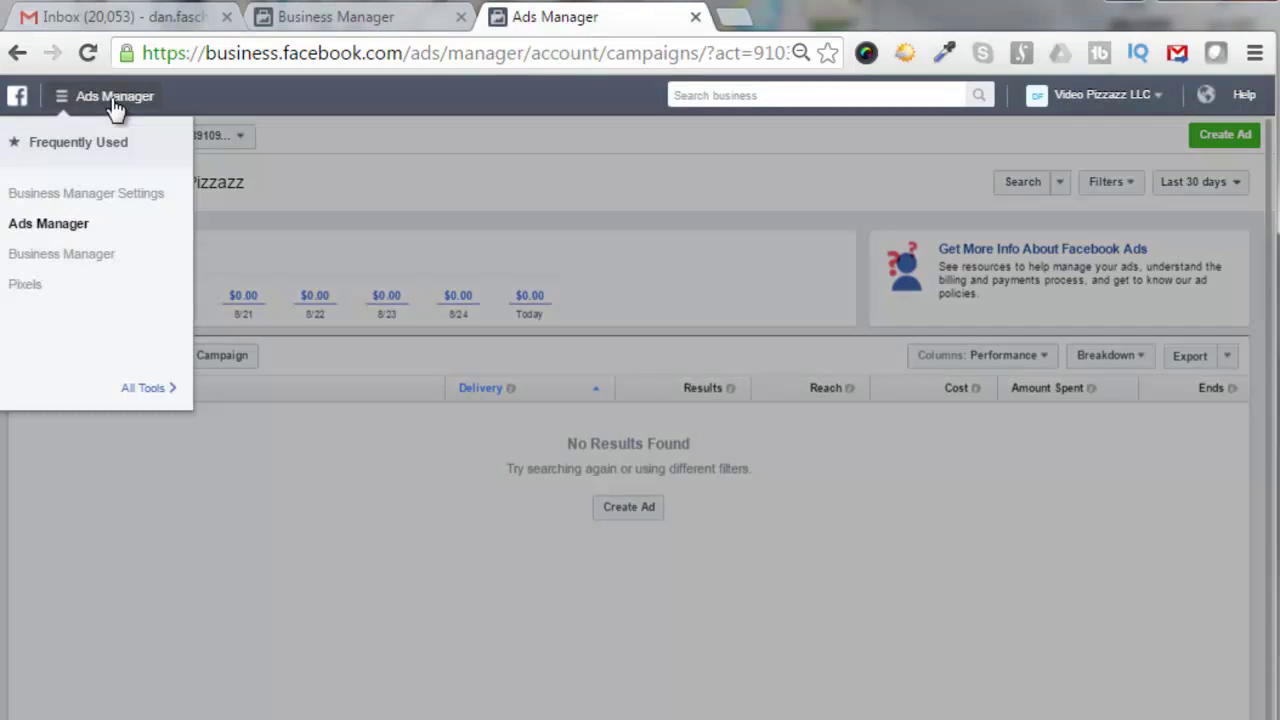
{"action": "left_click", "coordinate": [140, 388]}
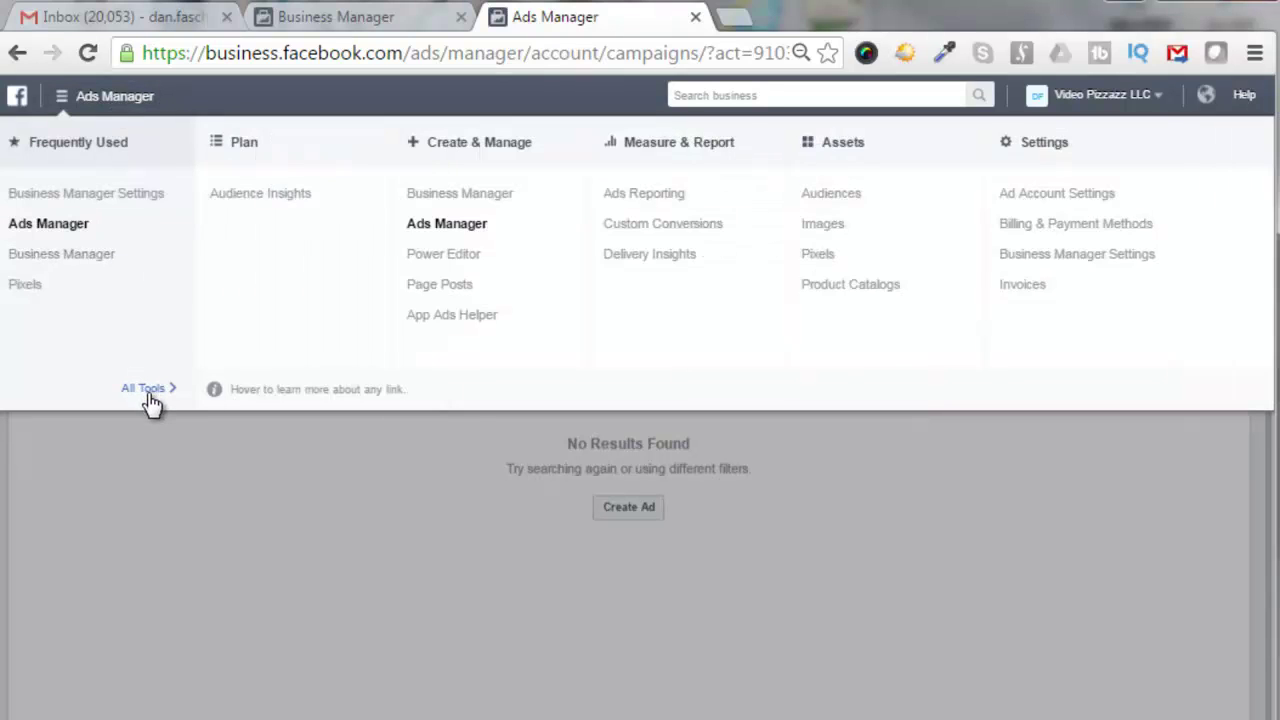
{"action": "left_click", "coordinate": [1046, 197]}
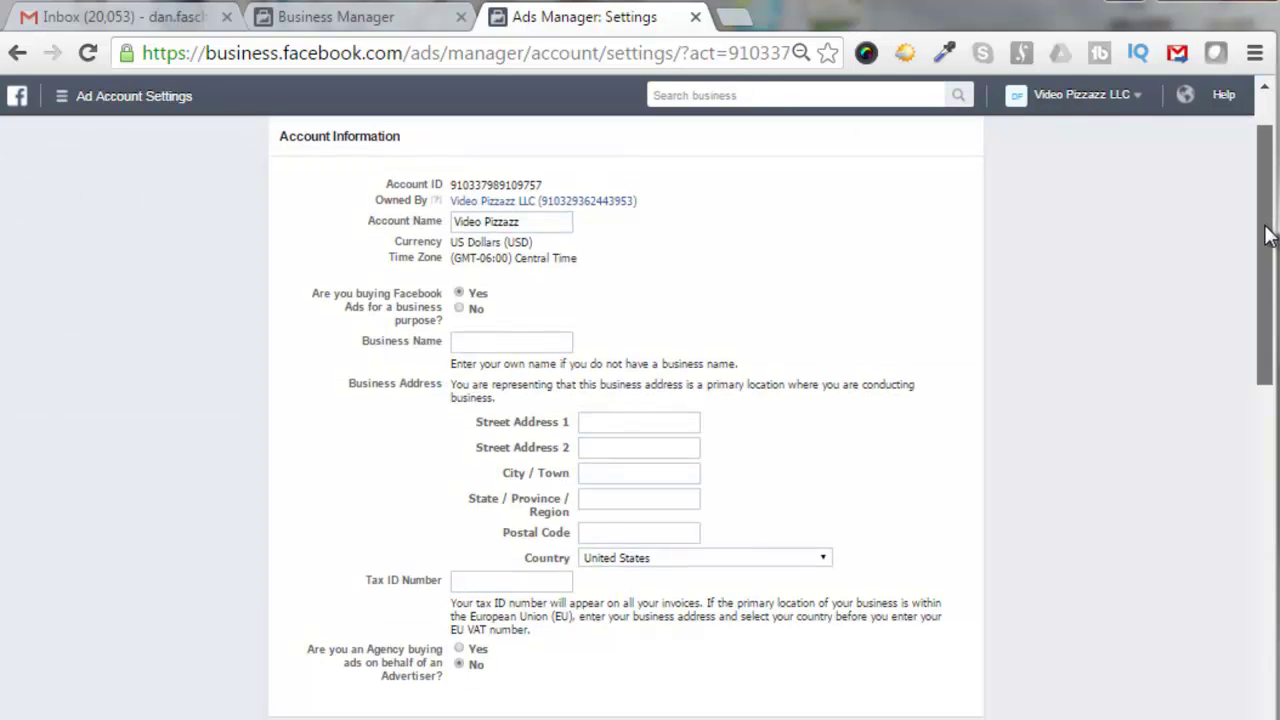
{"action": "scroll", "coordinate": [1265, 225], "scroll_direction": "down", "scroll_amount": 3}
{"action": "scroll", "coordinate": [626, 418], "scroll_direction": "down", "scroll_amount": 5}
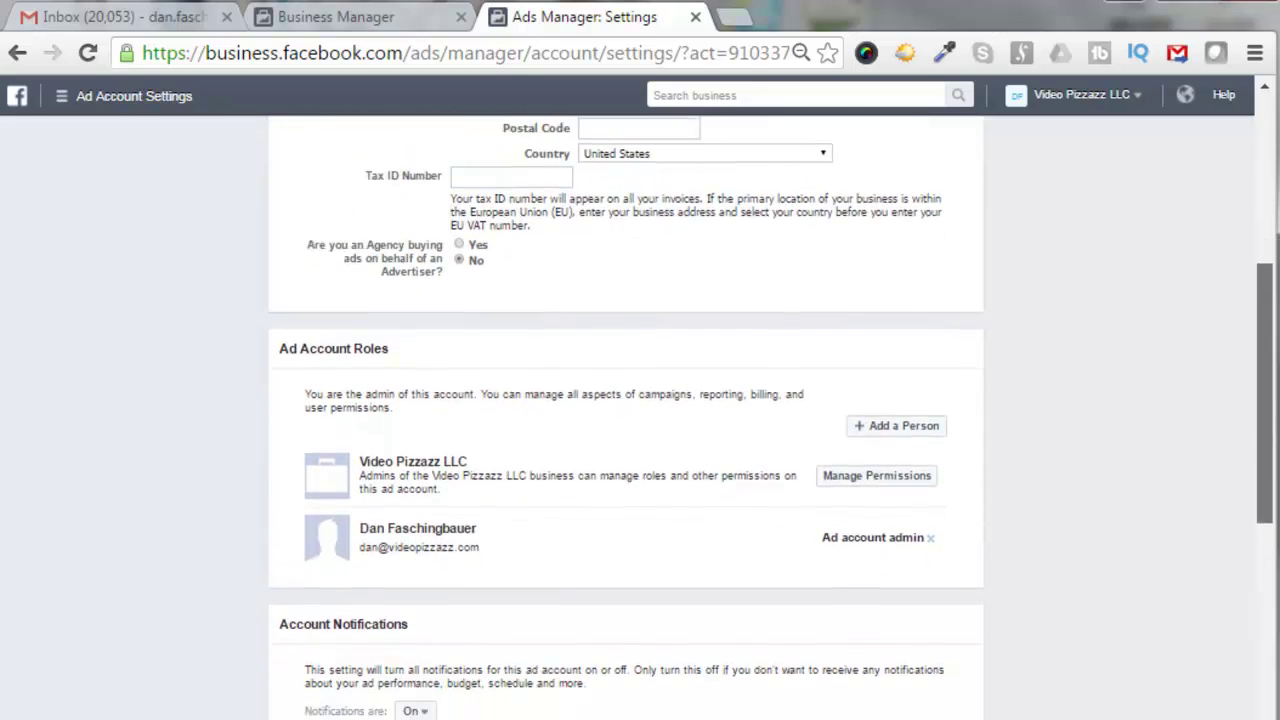
{"action": "scroll", "coordinate": [640, 415], "scroll_direction": "down", "scroll_amount": 2}
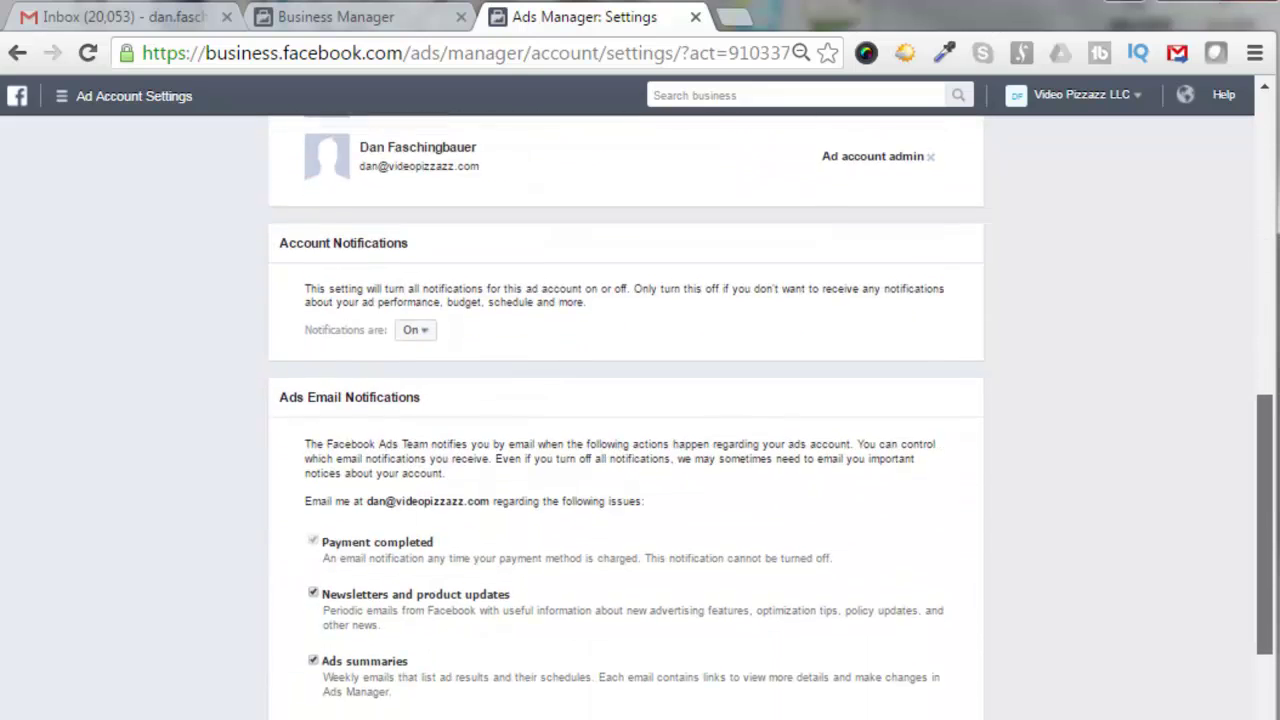
{"action": "scroll", "coordinate": [640, 415], "scroll_direction": "down", "scroll_amount": 4}
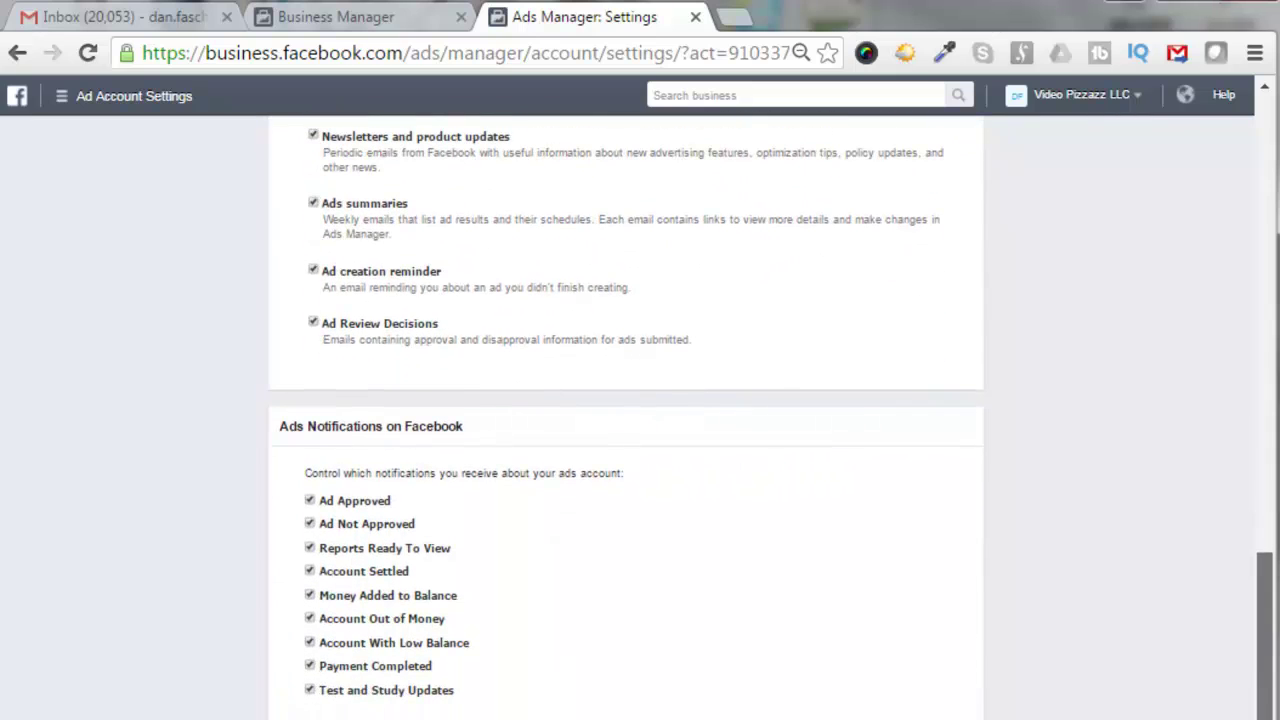
{"action": "left_click_drag", "start_coordinate": [1264, 630], "coordinate": [1260, 200]}
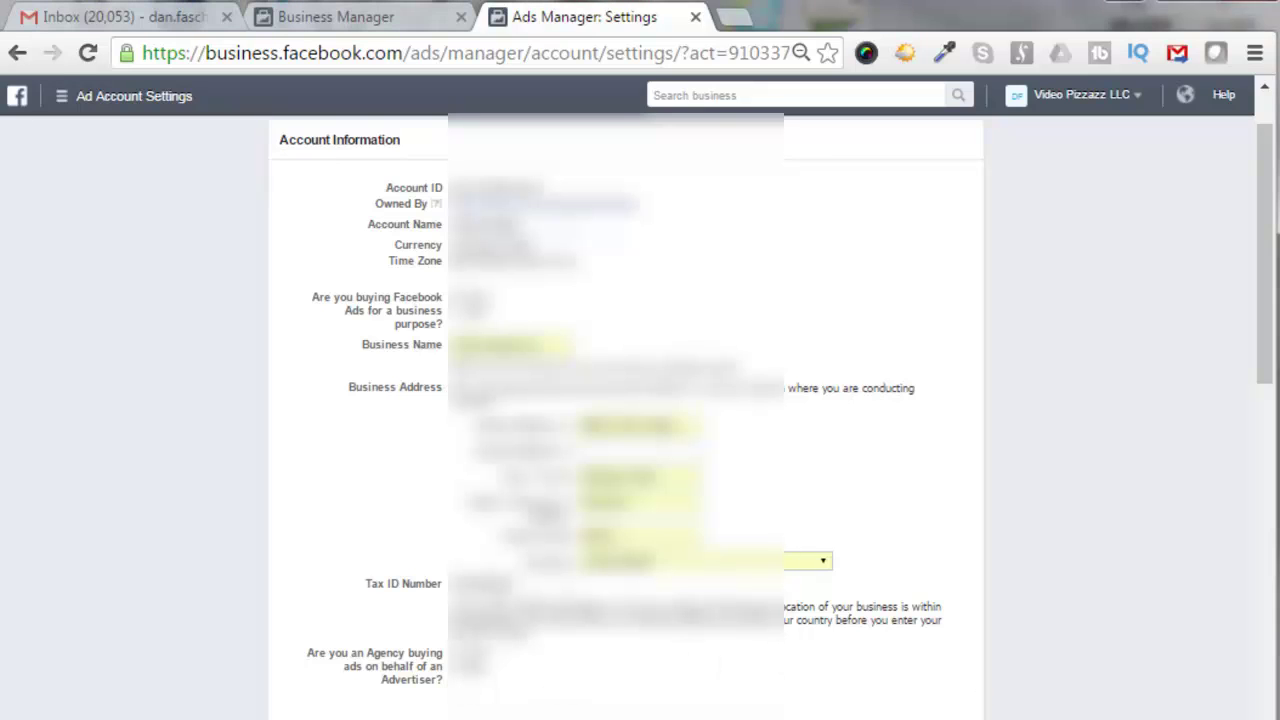
Step: Reload Ad Account Settings and scroll through the ad account roles and email notification settings
{"action": "key", "text": "F5"}
{"action": "scroll", "coordinate": [1151, 514], "scroll_direction": "down", "scroll_amount": 6}
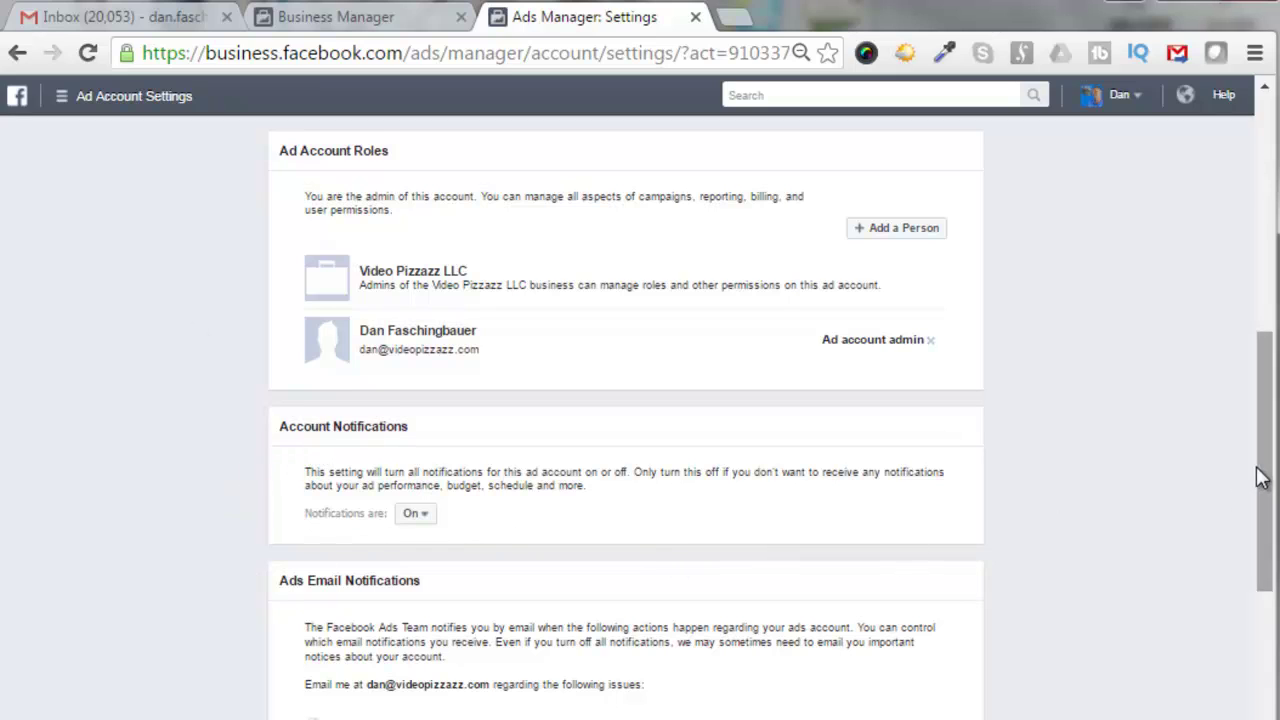
{"action": "scroll", "coordinate": [1258, 483], "scroll_direction": "down", "scroll_amount": 4}
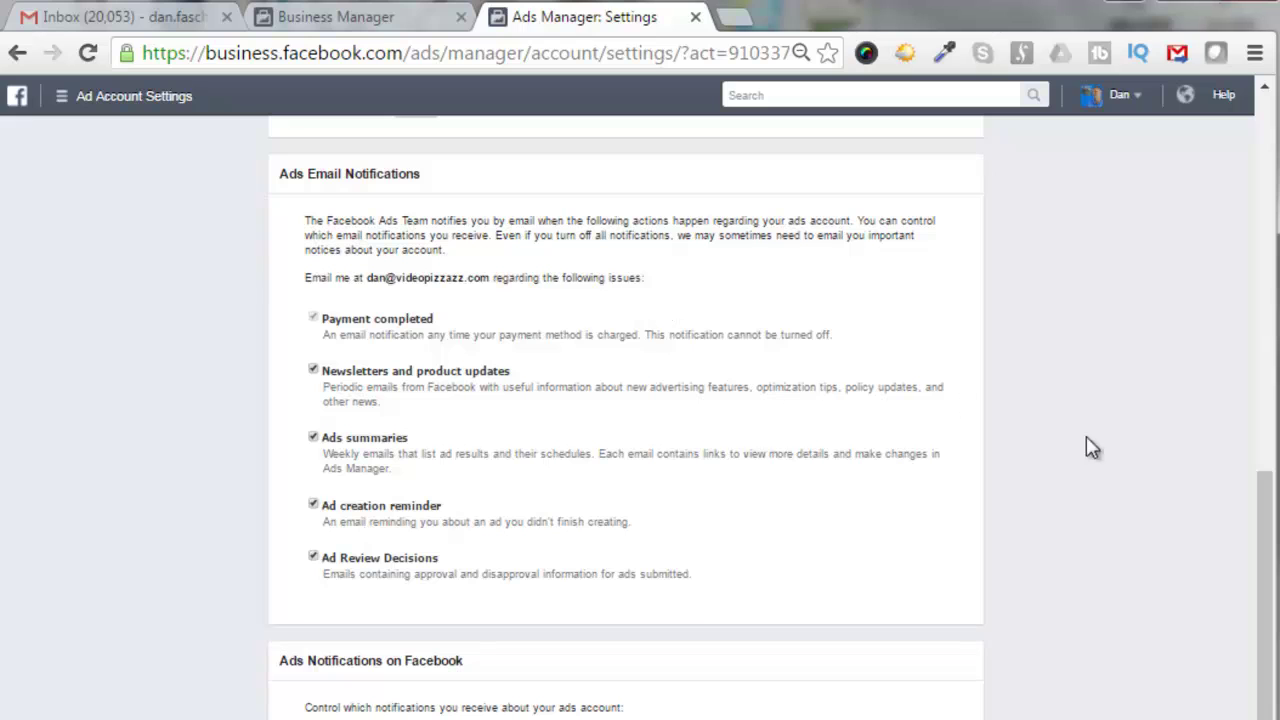
{"action": "scroll", "coordinate": [1260, 449], "scroll_direction": "down", "scroll_amount": 2}
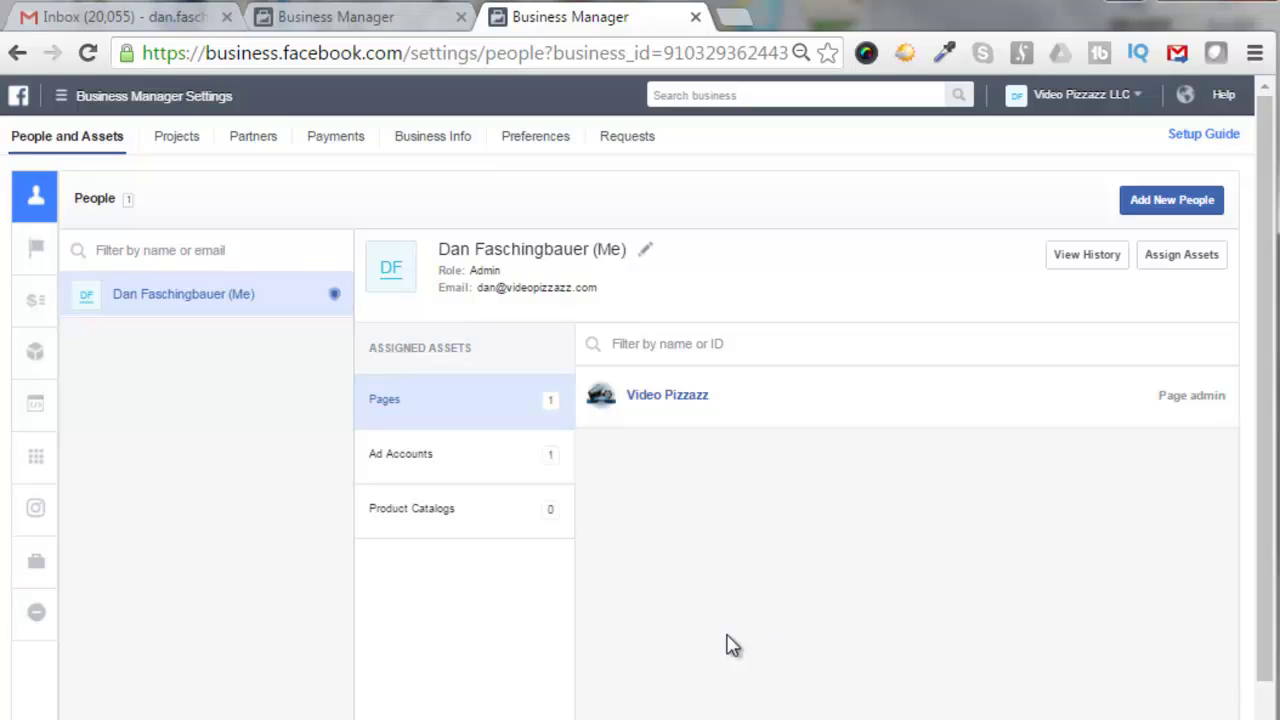
{"action": "left_click", "coordinate": [113, 105]}
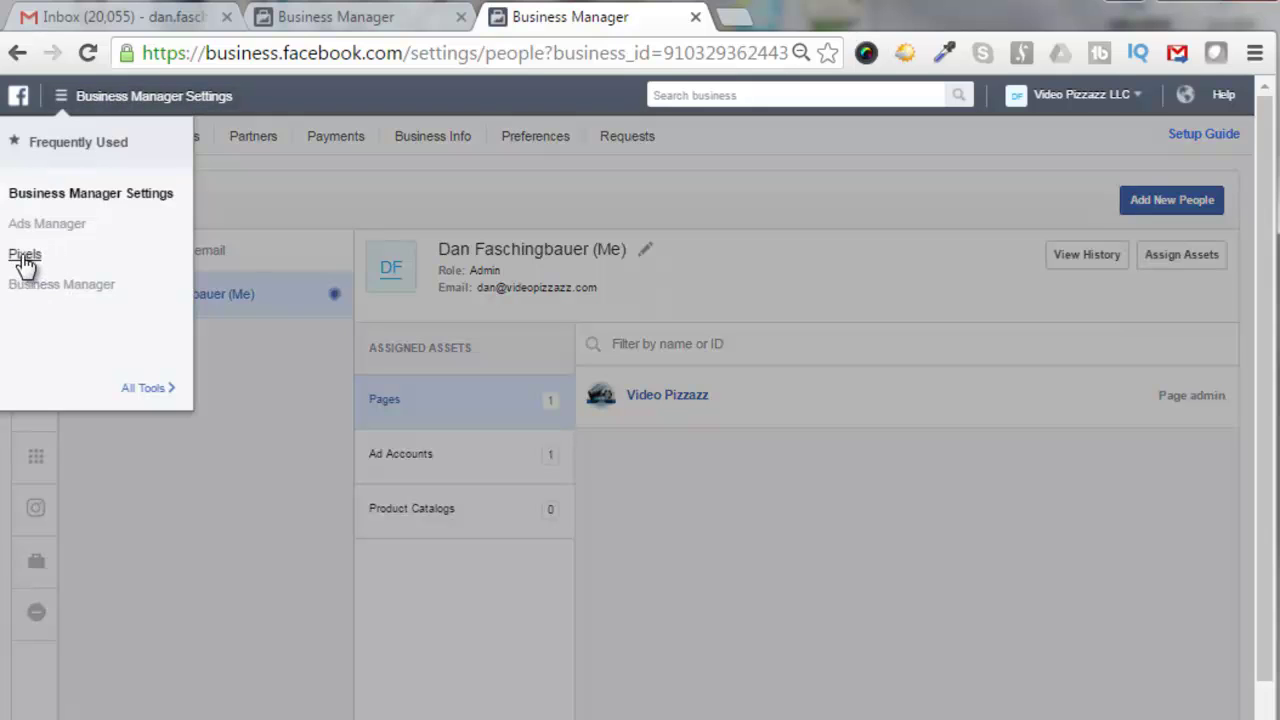
{"action": "left_click", "coordinate": [142, 388]}
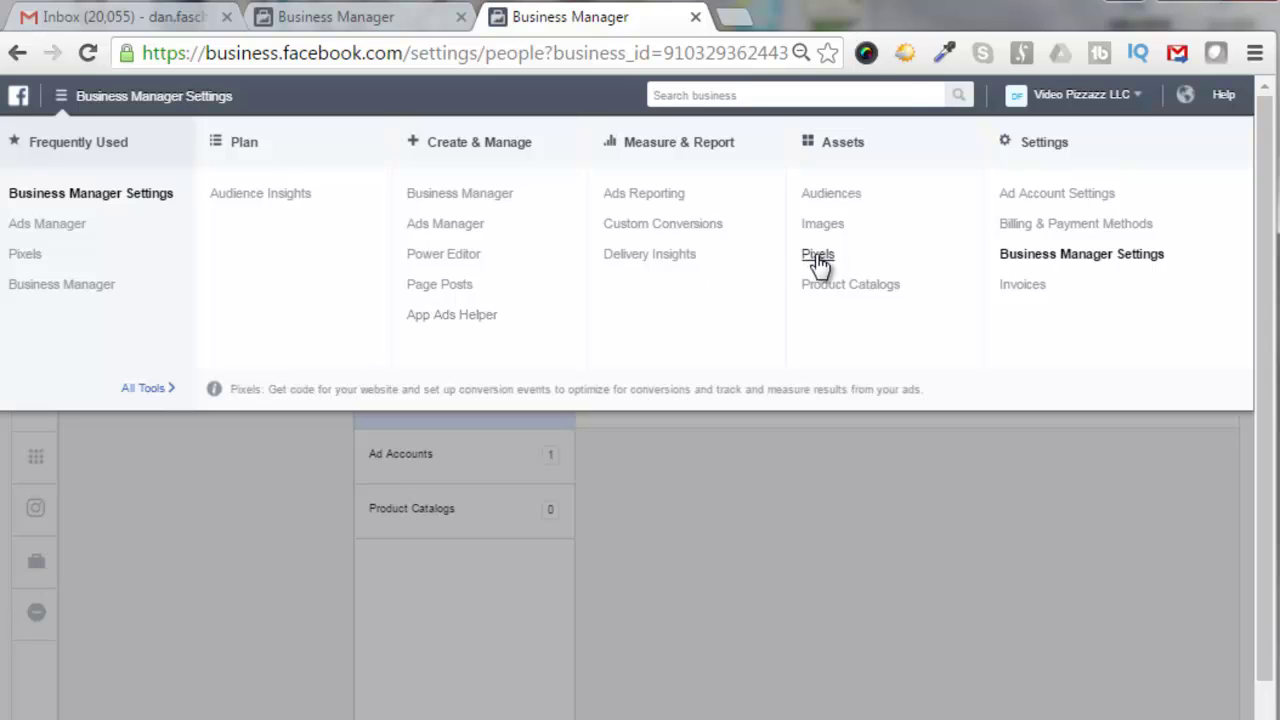
{"action": "left_click", "coordinate": [25, 256]}
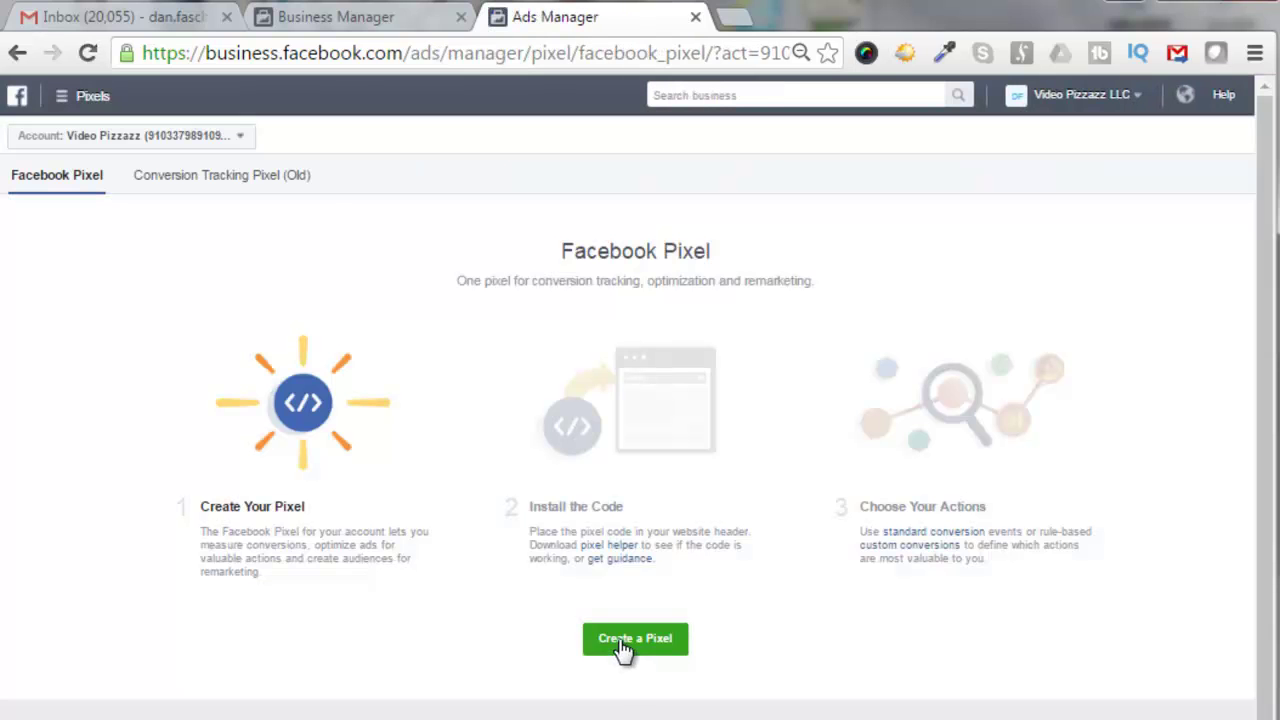
{"action": "left_click", "coordinate": [620, 640]}
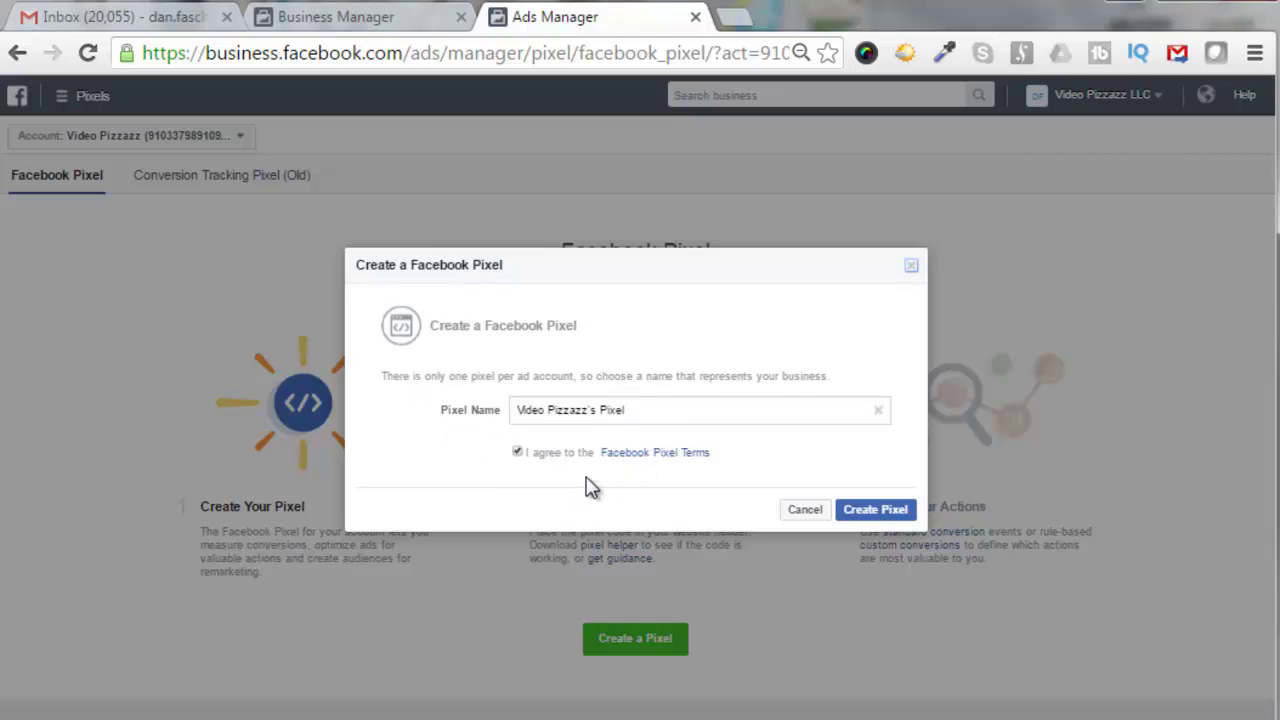
{"action": "left_click", "coordinate": [870, 511]}
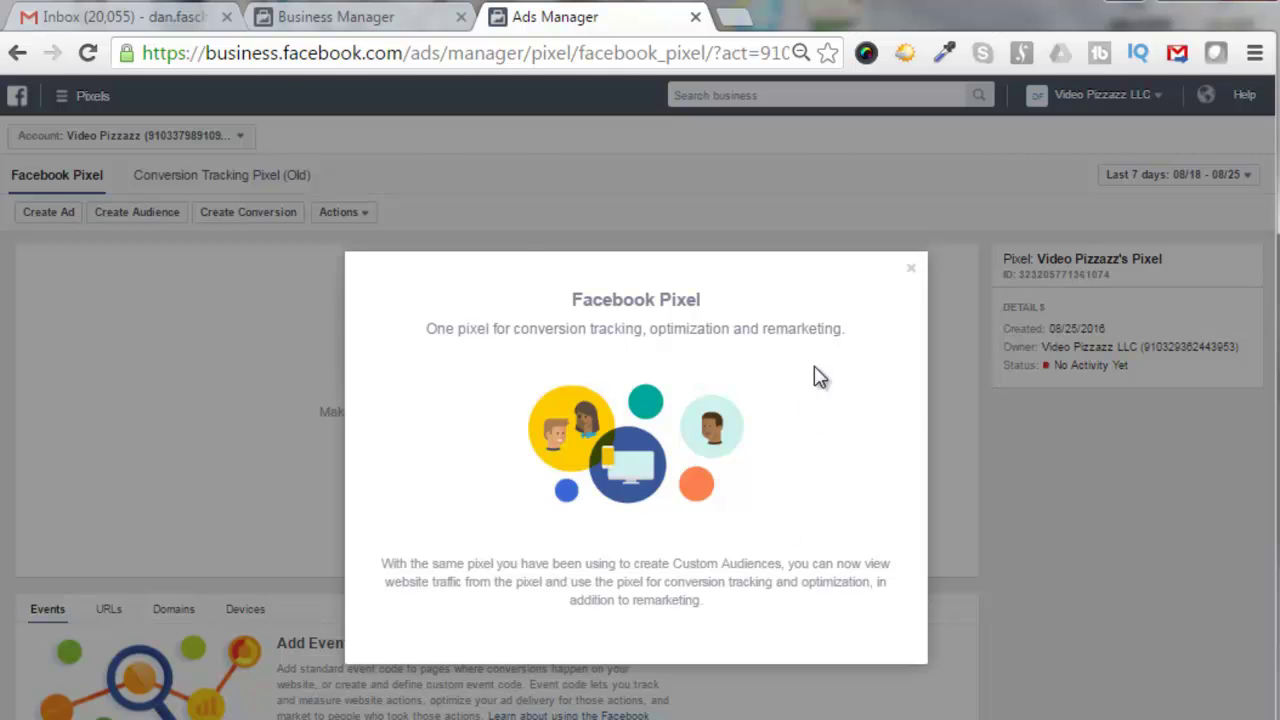
{"action": "left_click", "coordinate": [909, 268]}
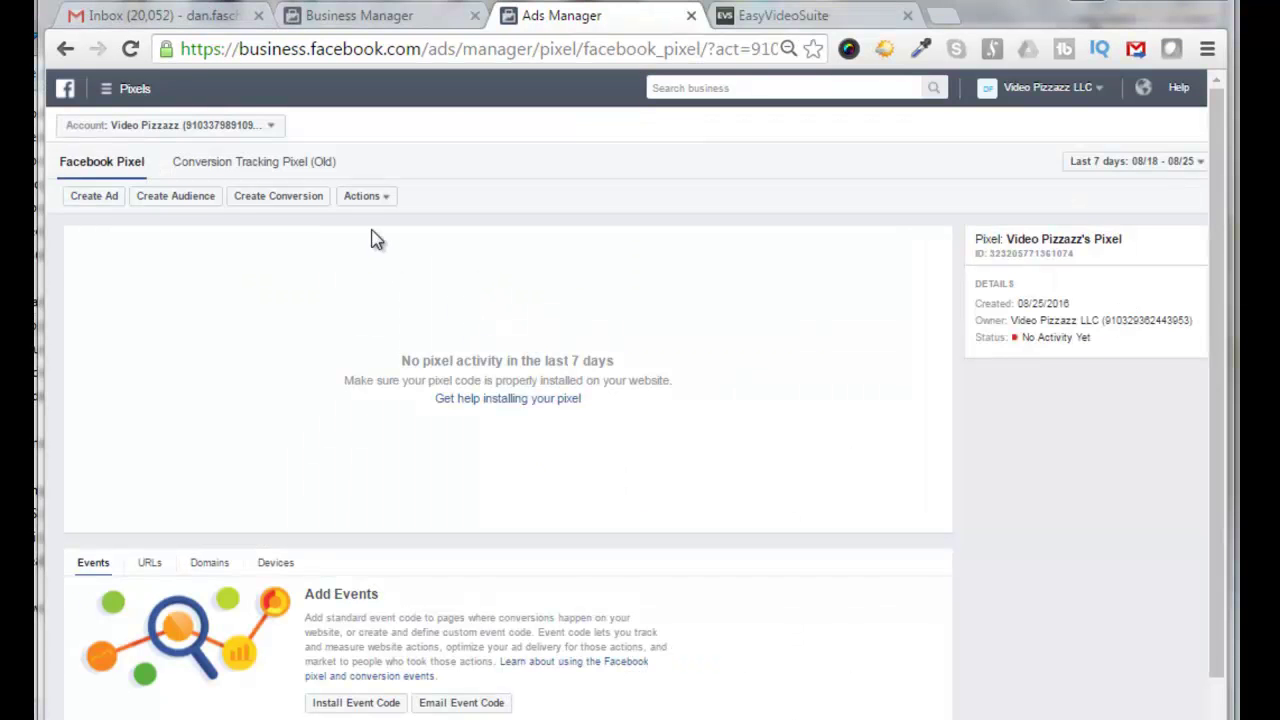
{"action": "left_click", "coordinate": [388, 200]}
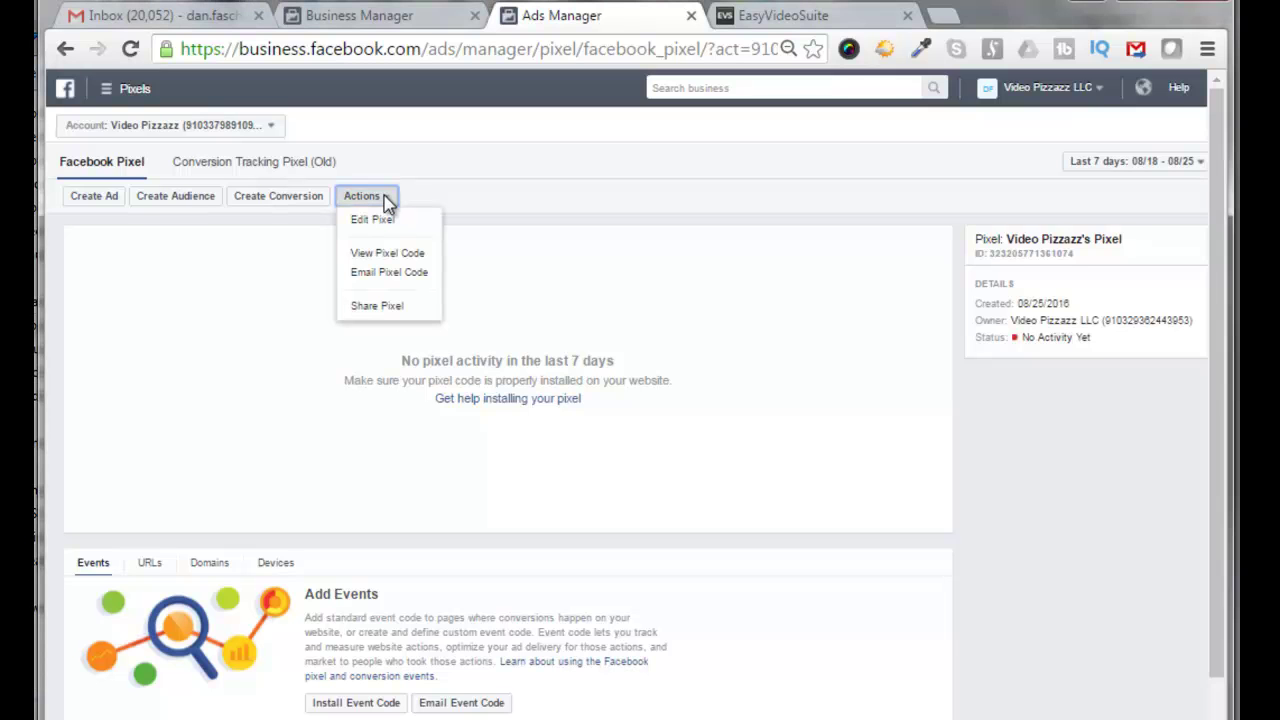
{"action": "left_click", "coordinate": [388, 255]}
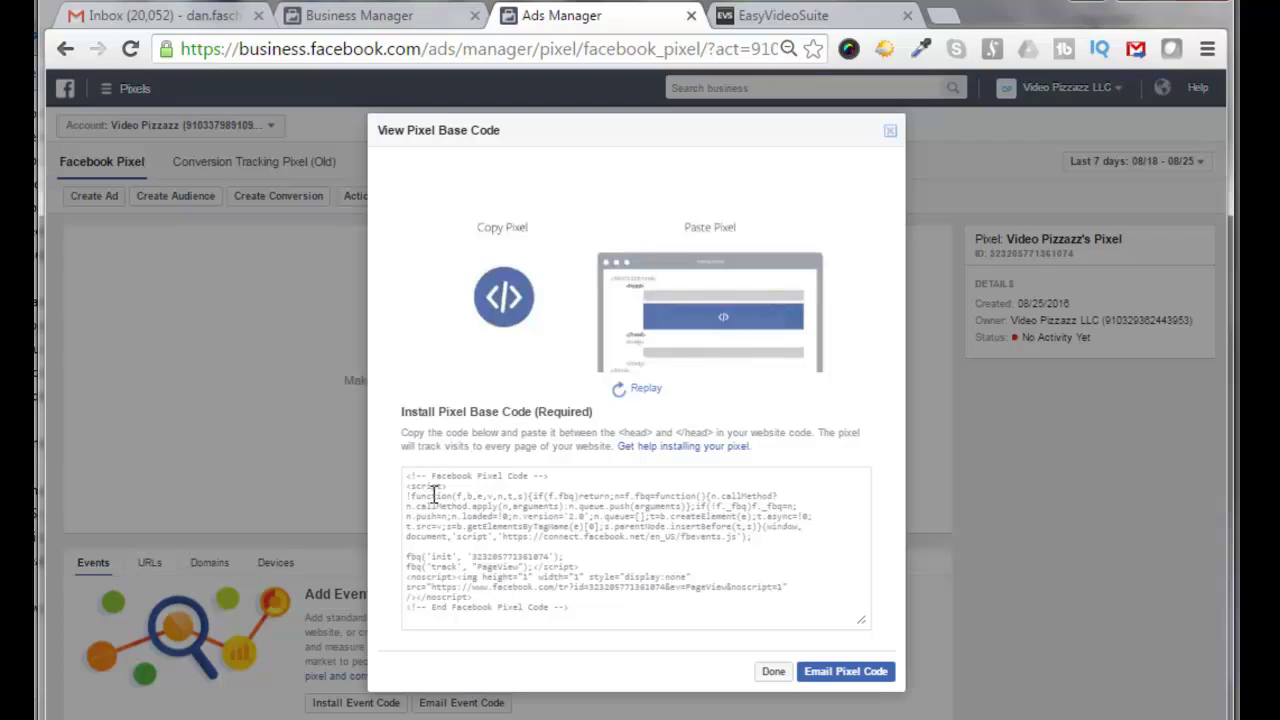
{"action": "left_click", "coordinate": [773, 671]}
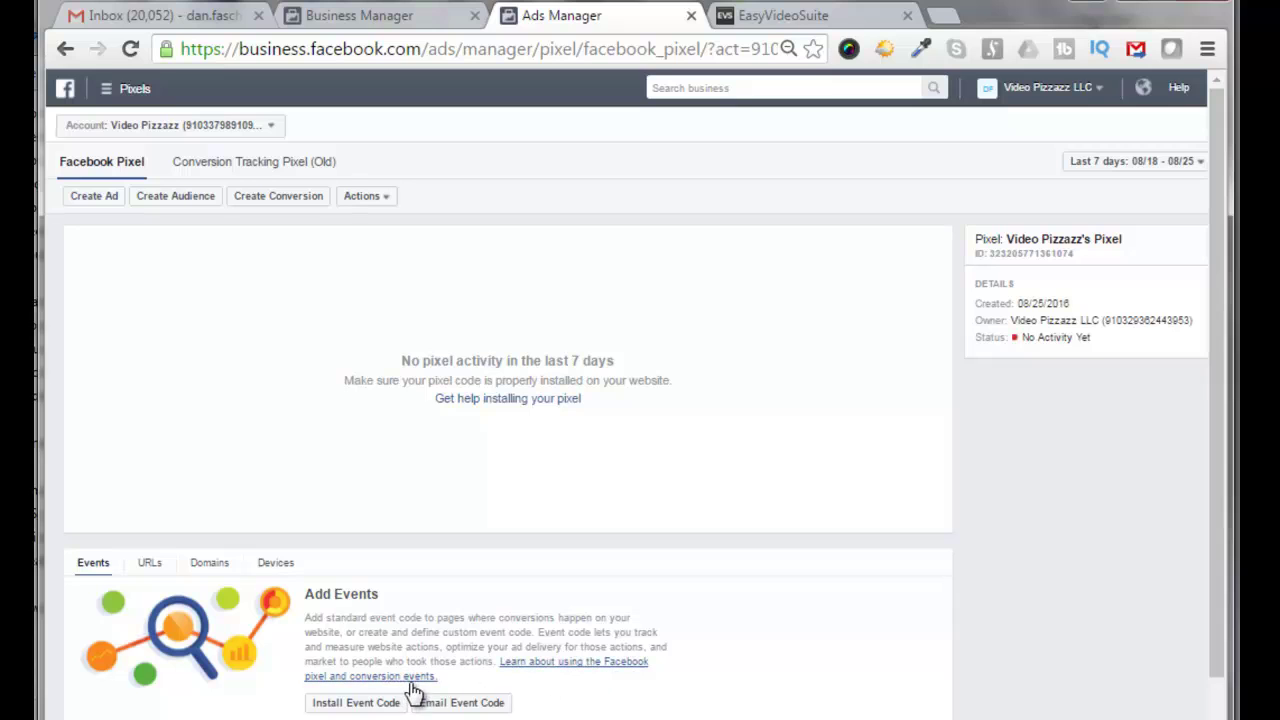
Step: Copy fbq('track', 'Lead'); from the standard events guide and bring Notepad's pixel code forward
{"action": "left_click", "coordinate": [549, 667]}
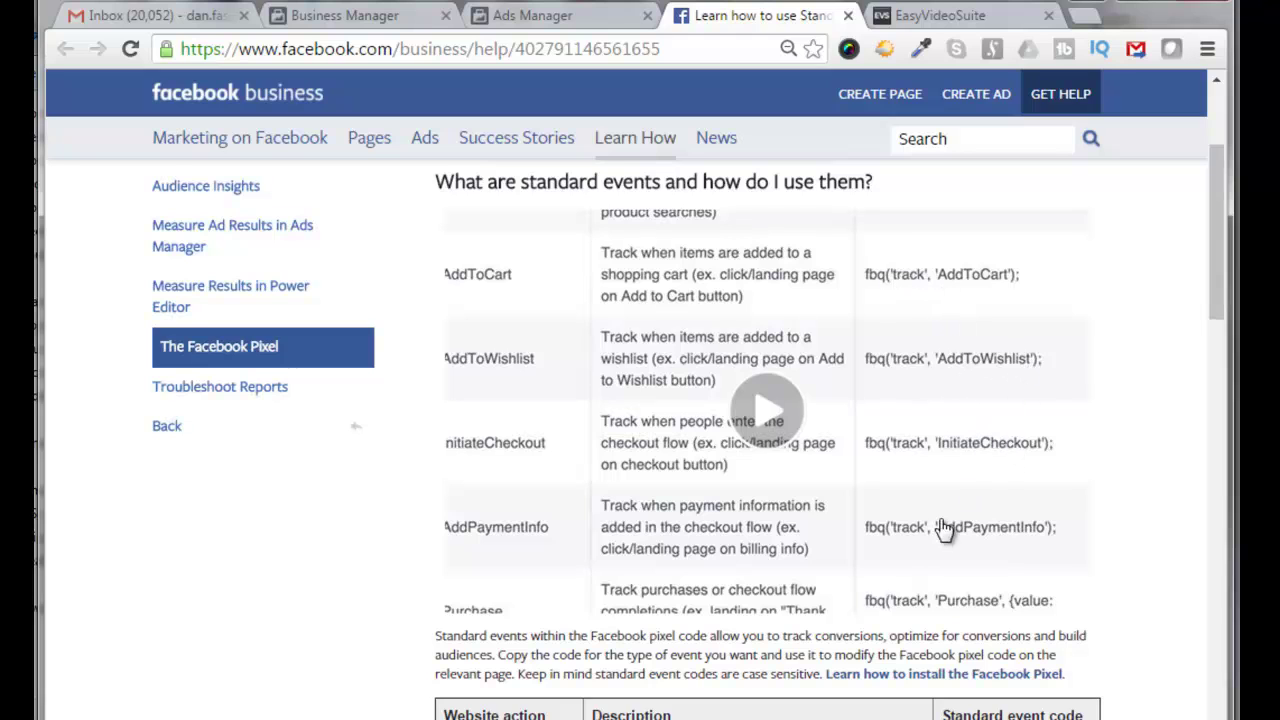
{"action": "left_click_drag", "start_coordinate": [1218, 310], "coordinate": [915, 553]}
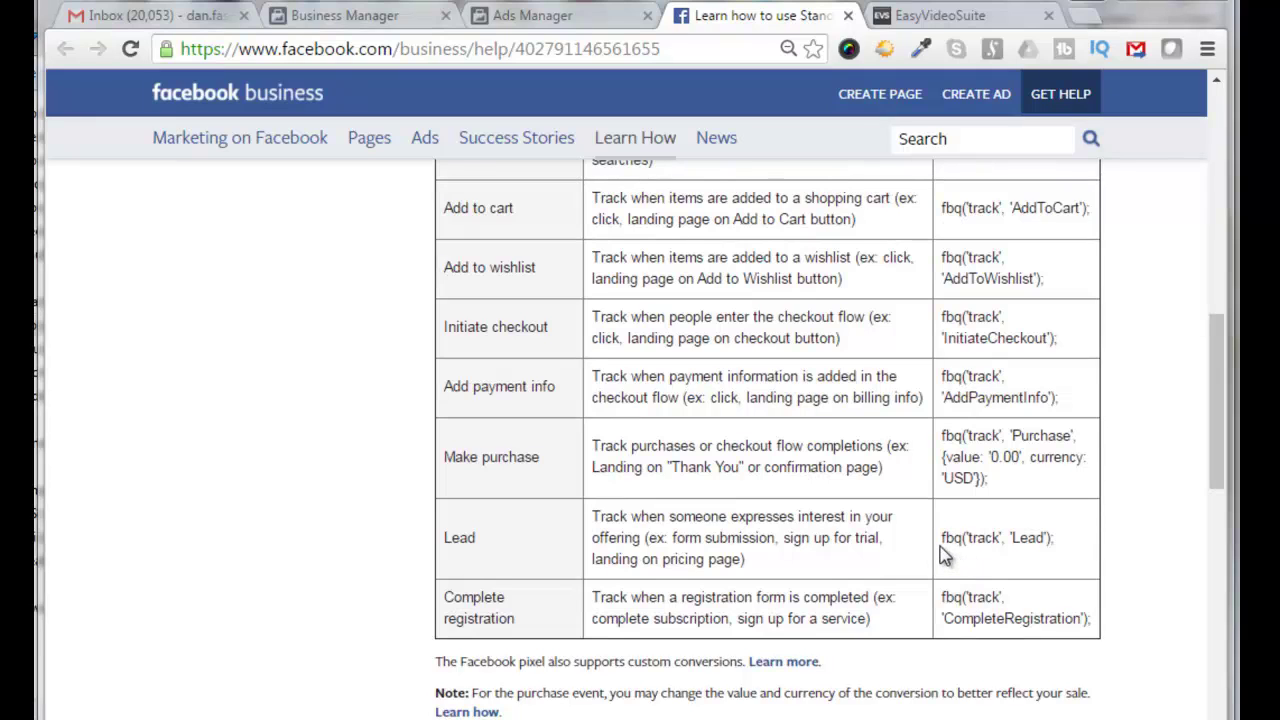
{"action": "left_click_drag", "start_coordinate": [1056, 537], "coordinate": [942, 543]}
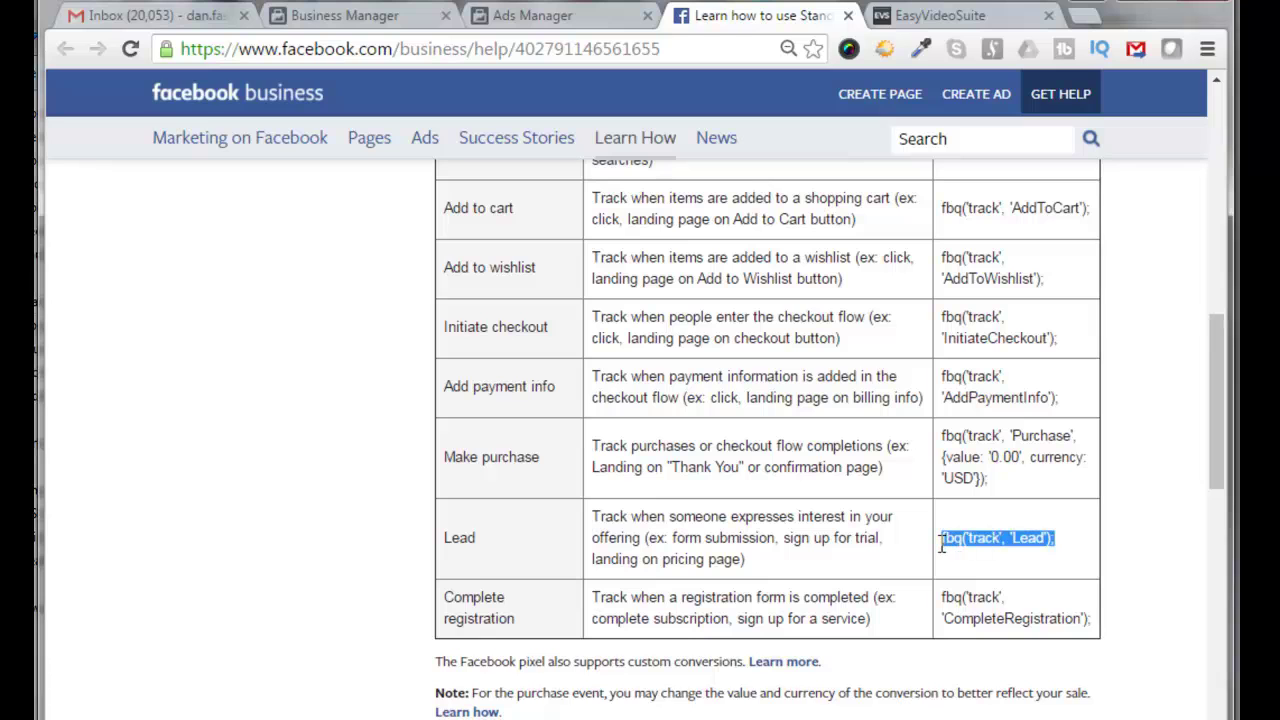
{"action": "right_click", "coordinate": [963, 540]}
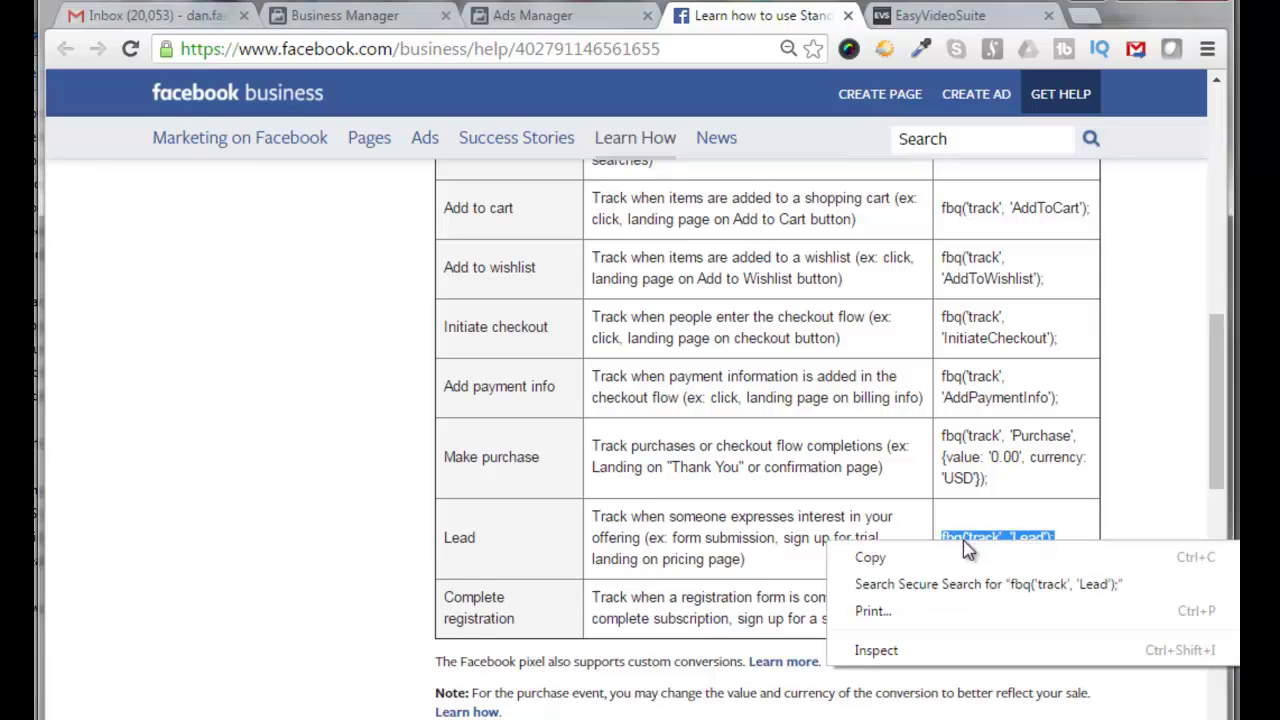
{"action": "left_click", "coordinate": [872, 560]}
{"action": "key", "text": "alt+Tab"}
{"action": "left_click_drag", "start_coordinate": [150, 20], "coordinate": [682, 12]}
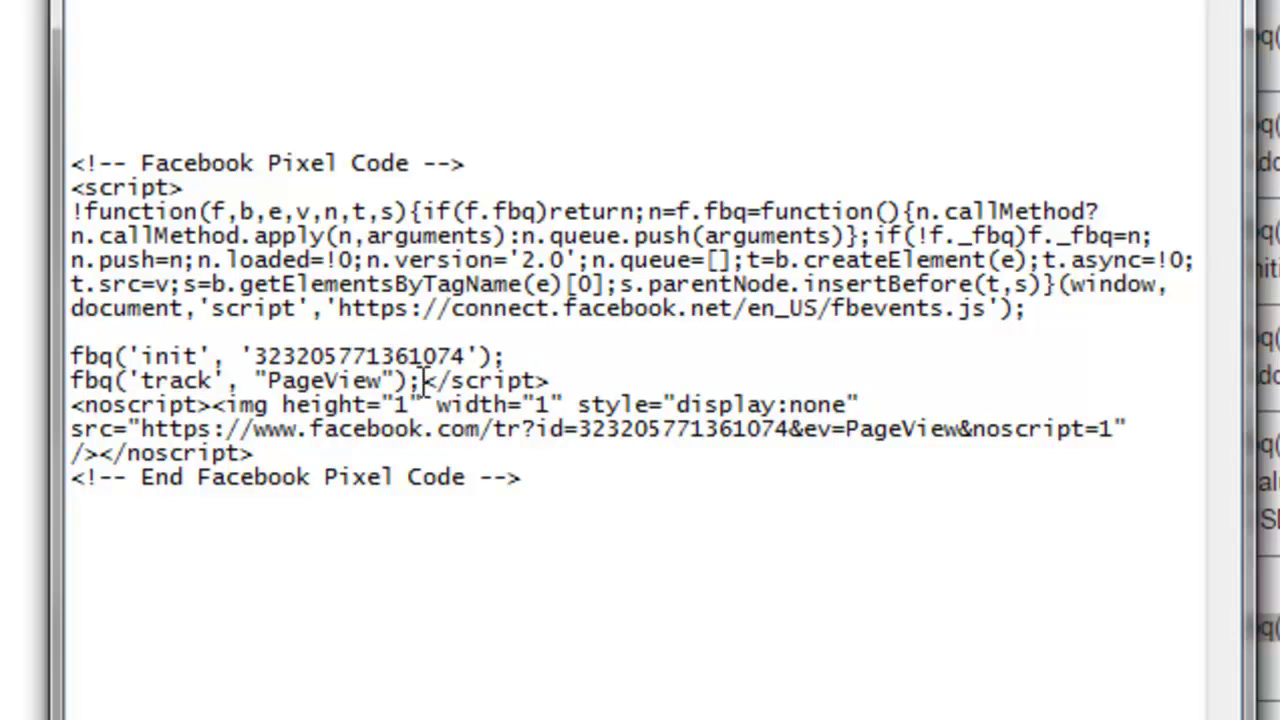
Step: Paste fbq('track', 'Lead'); on a new line just before the closing script tag
{"action": "left_click", "coordinate": [421, 380]}
{"action": "key", "text": "Return"}
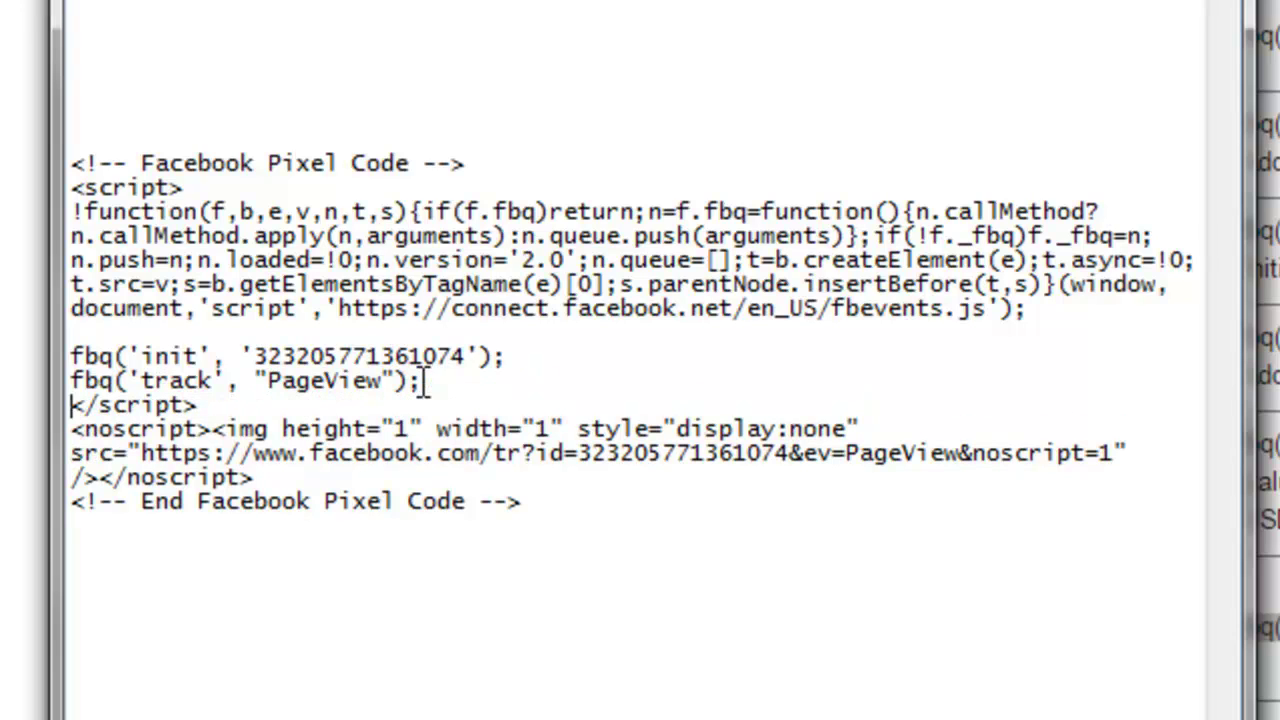
{"action": "right_click", "coordinate": [71, 407]}
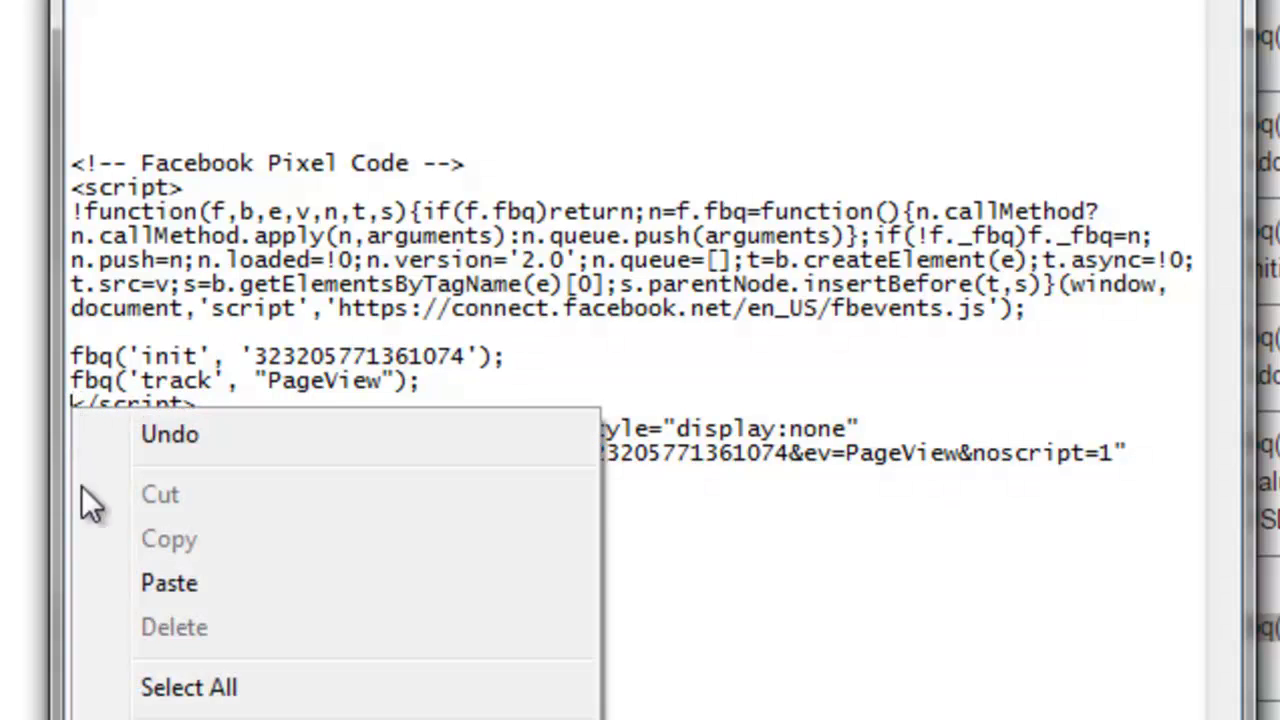
{"action": "left_click", "coordinate": [155, 585]}
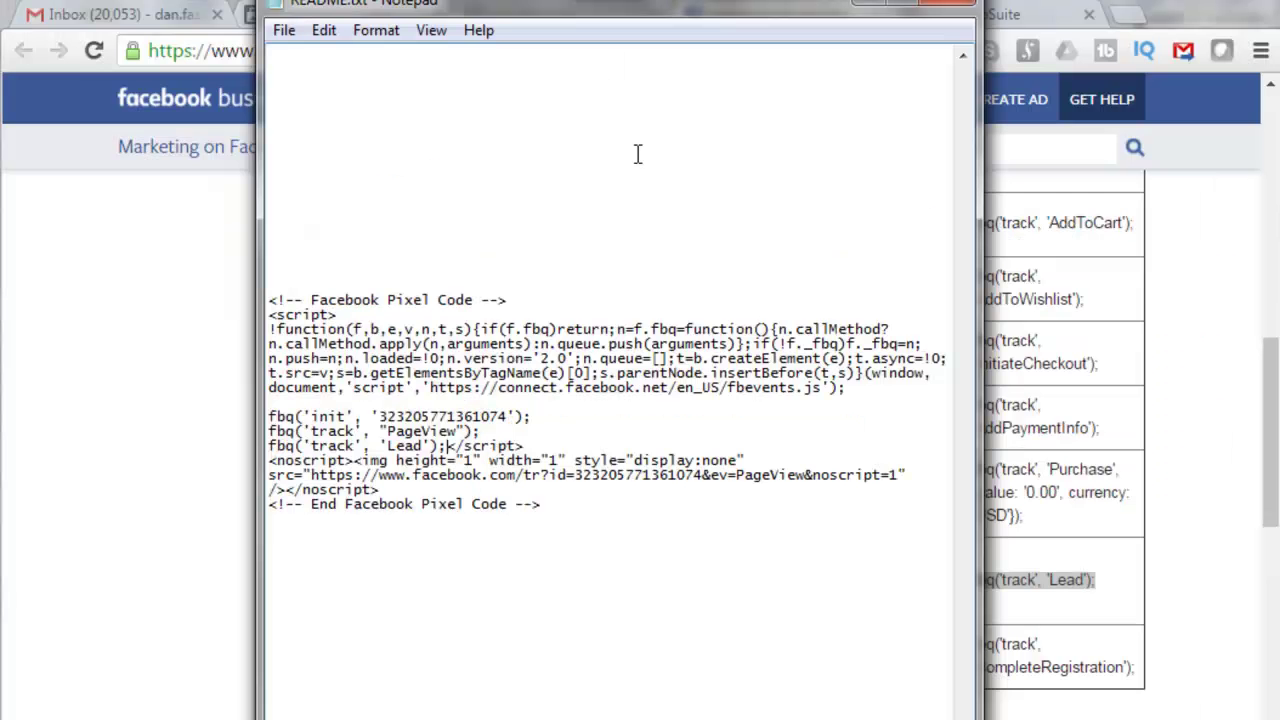
Step: Reposition the Notepad window, review the pixel code, and return to the Facebook help page
{"action": "left_click_drag", "start_coordinate": [715, 18], "coordinate": [508, 34]}
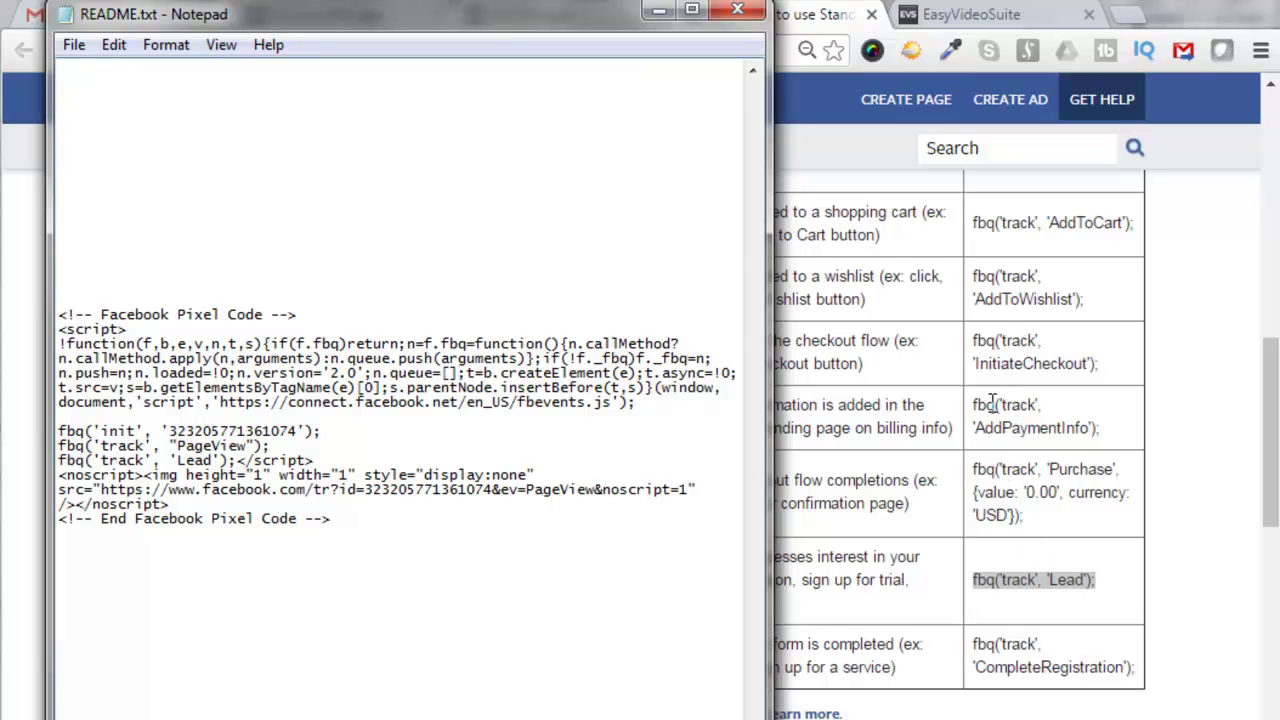
{"action": "left_click_drag", "start_coordinate": [620, 20], "coordinate": [694, 19]}
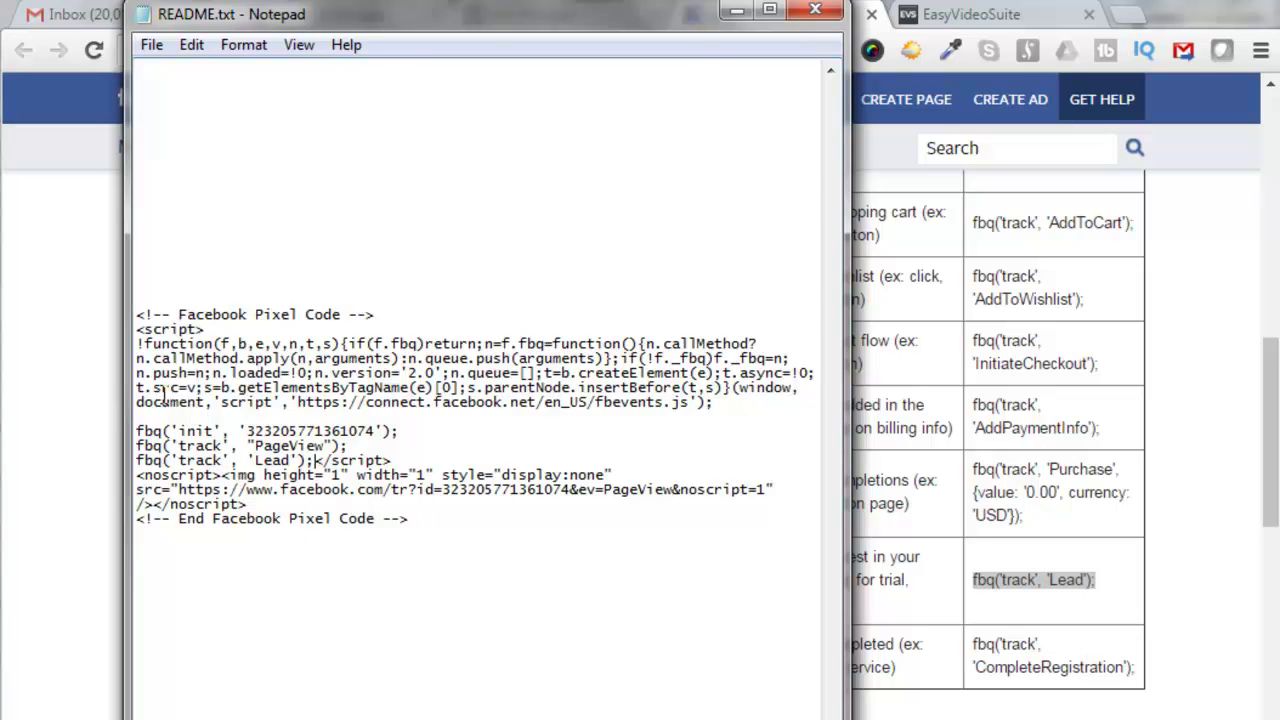
{"action": "left_click_drag", "start_coordinate": [136, 314], "coordinate": [502, 530]}
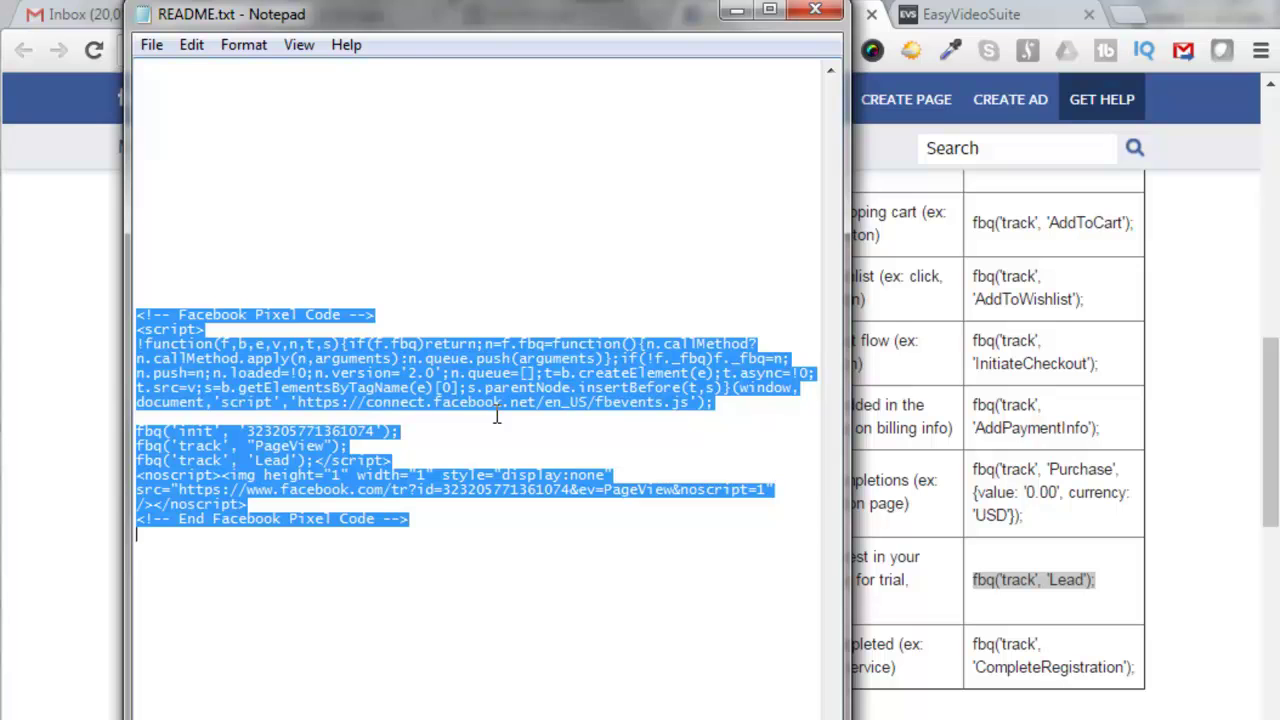
{"action": "left_click", "coordinate": [368, 515]}
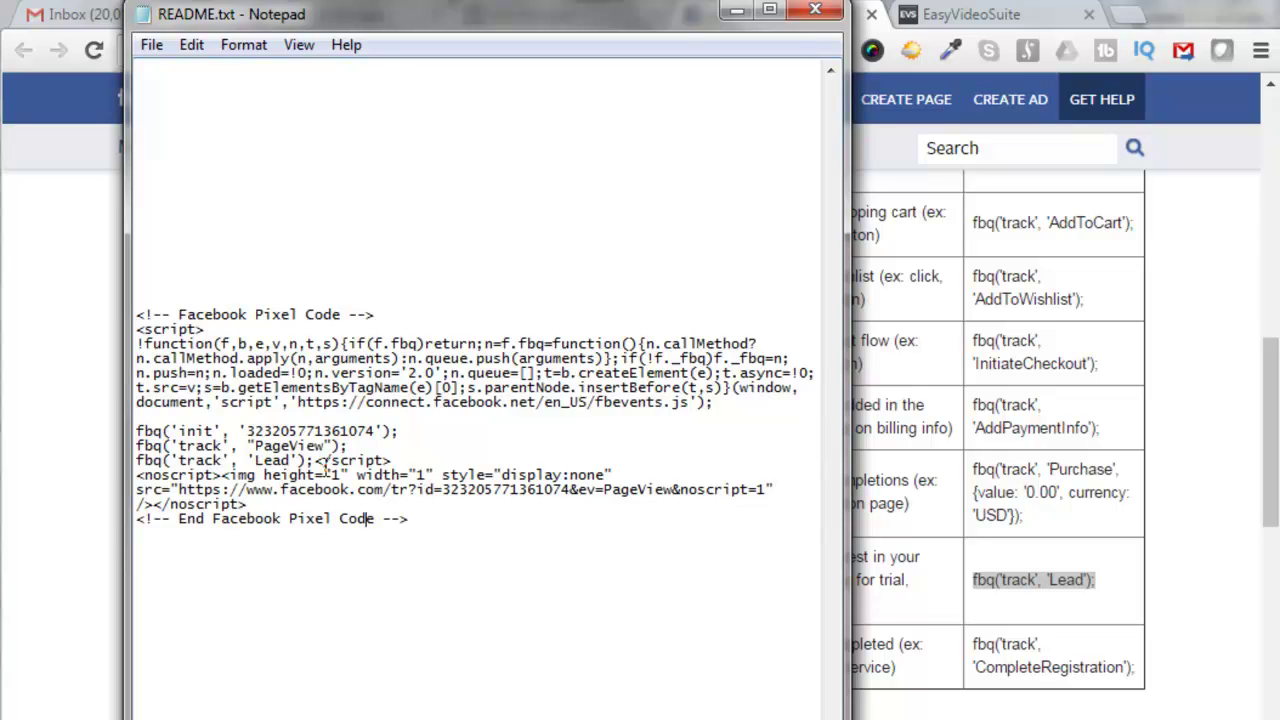
{"action": "left_click", "coordinate": [1197, 505]}
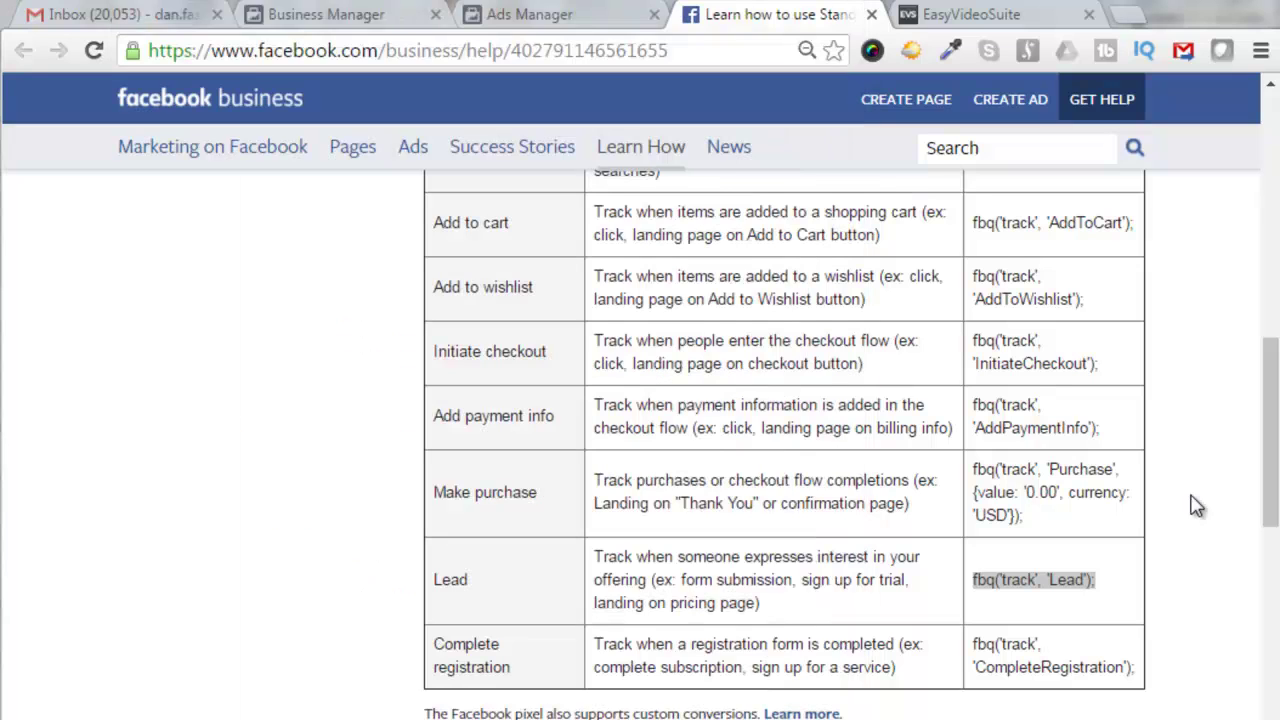